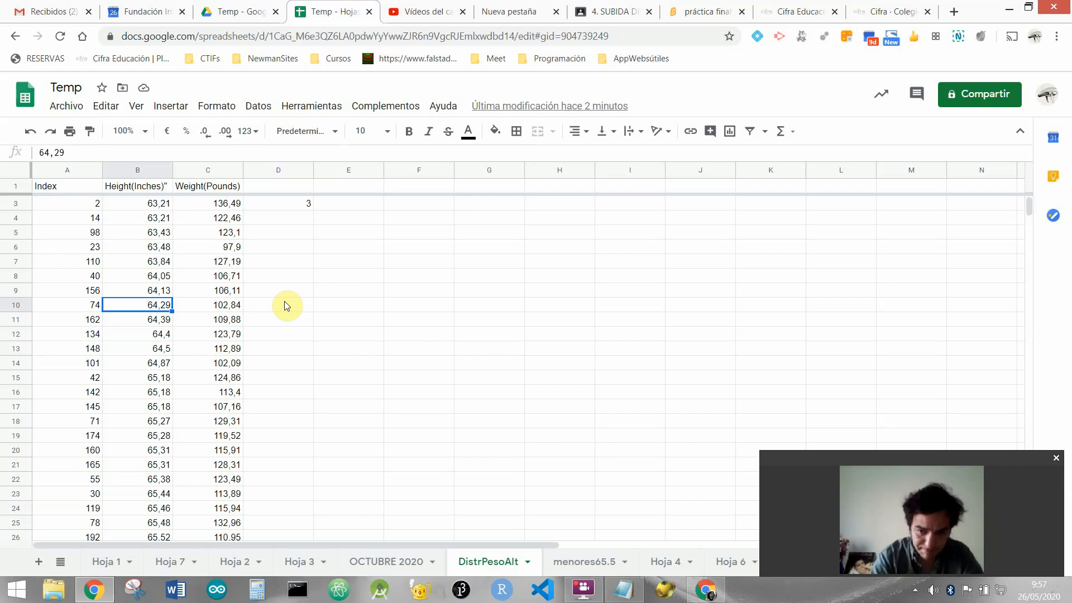
Insert a histogram chart of the Height(Inches) column and close the chart editor
{"action": "left_click", "coordinate": [141, 168]}
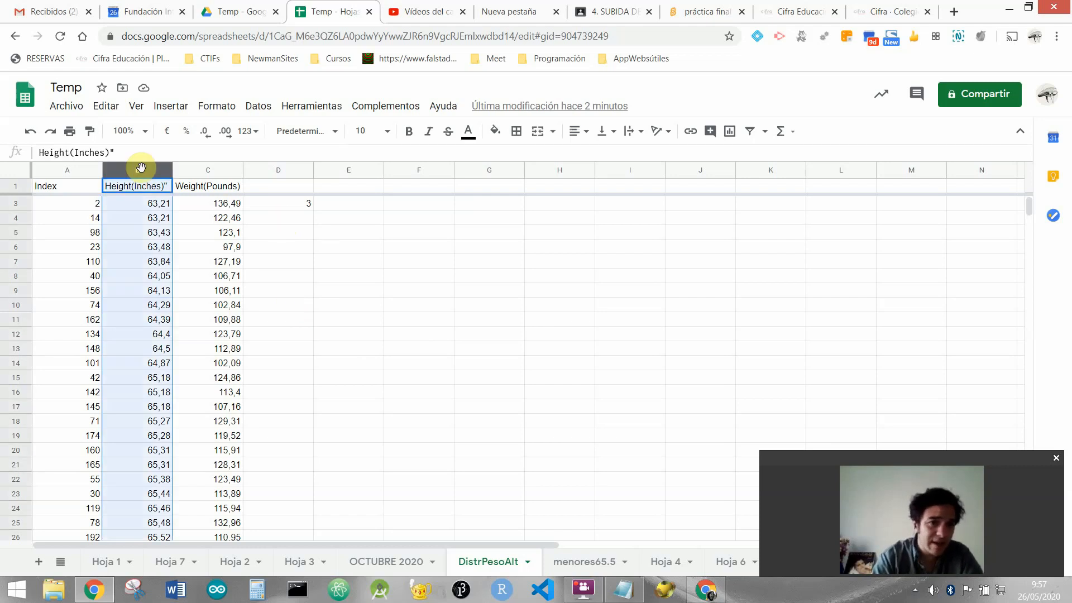
{"action": "left_click", "coordinate": [173, 106]}
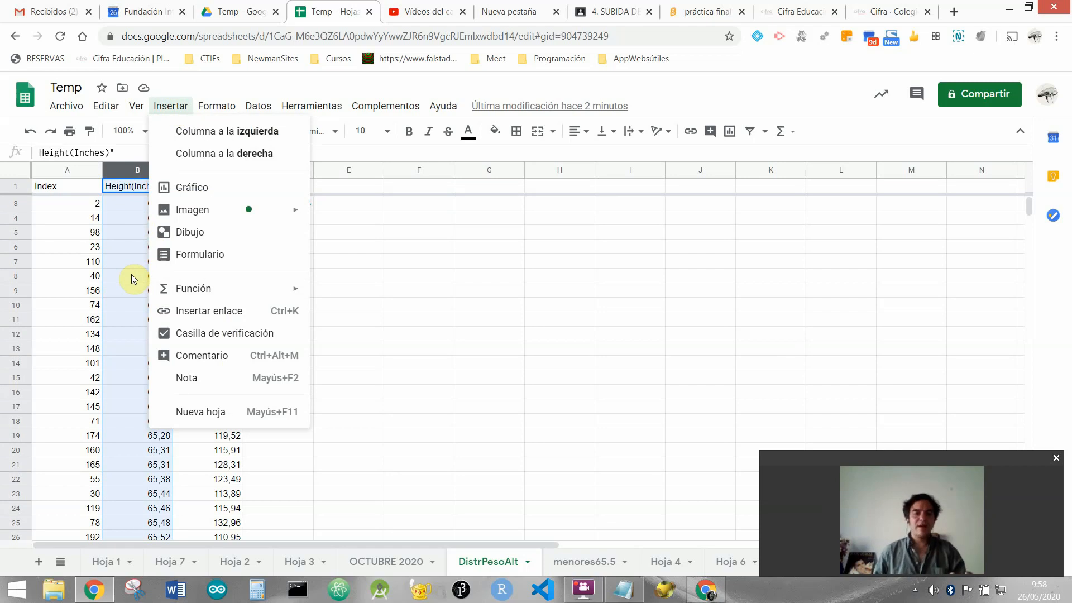
{"action": "left_click", "coordinate": [233, 189]}
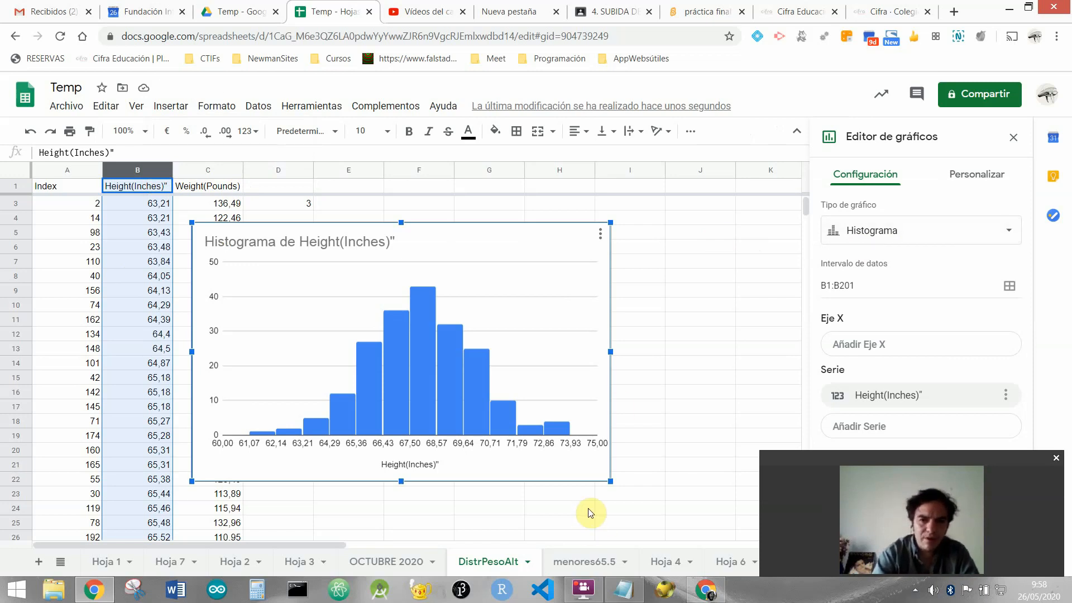
{"action": "left_click", "coordinate": [1012, 136]}
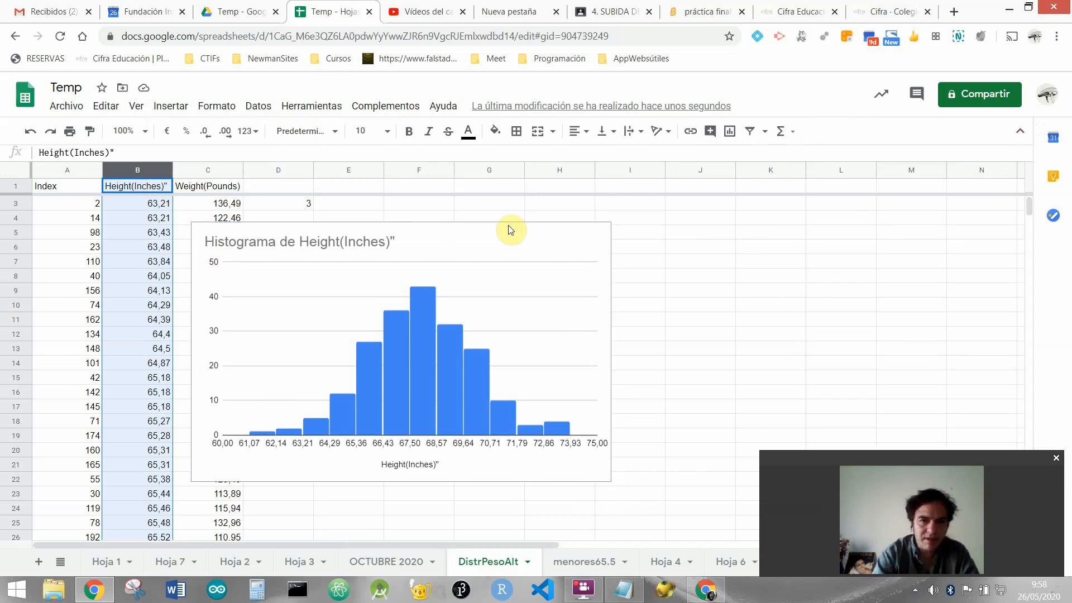
Move the height histogram beside the data so it starts at column D, and enlarge it
{"action": "left_click", "coordinate": [692, 215]}
{"action": "left_click", "coordinate": [536, 227]}
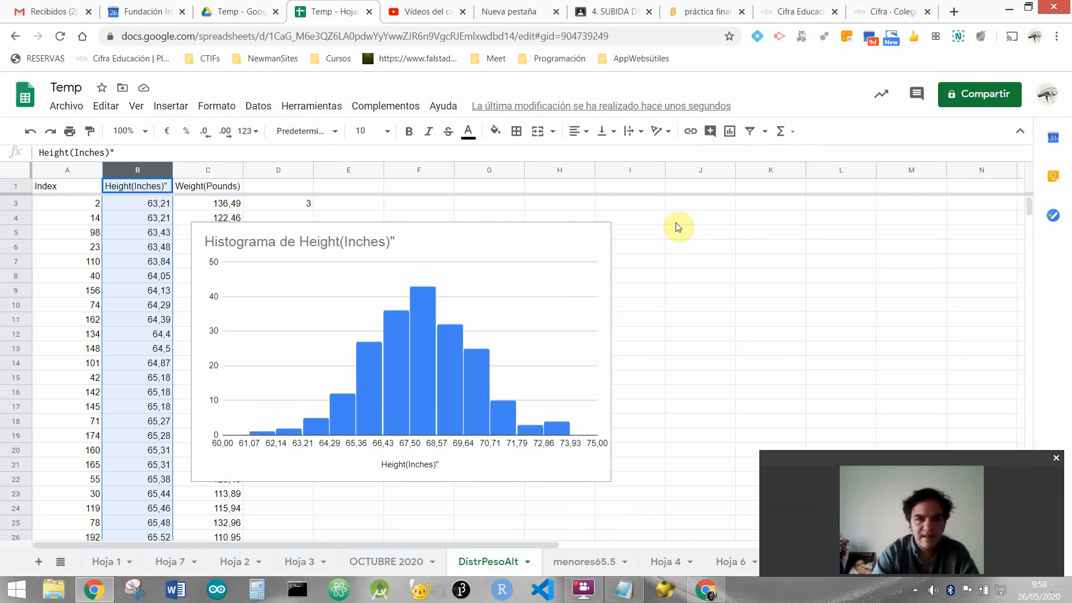
{"action": "left_click", "coordinate": [488, 242]}
{"action": "left_click_drag", "start_coordinate": [489, 246], "coordinate": [570, 226]}
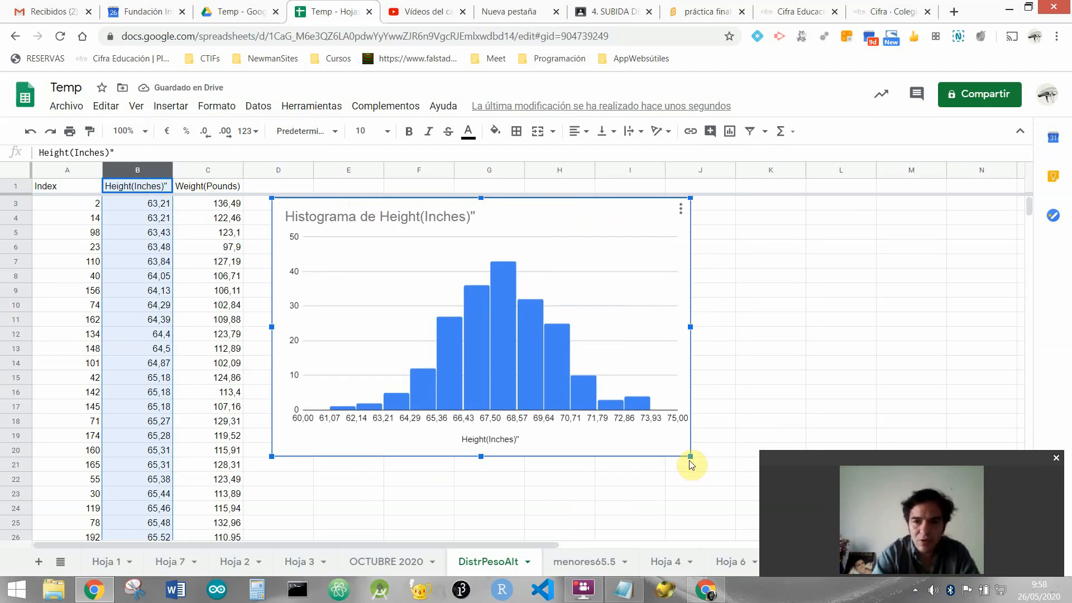
{"action": "left_click_drag", "start_coordinate": [690, 456], "coordinate": [761, 472]}
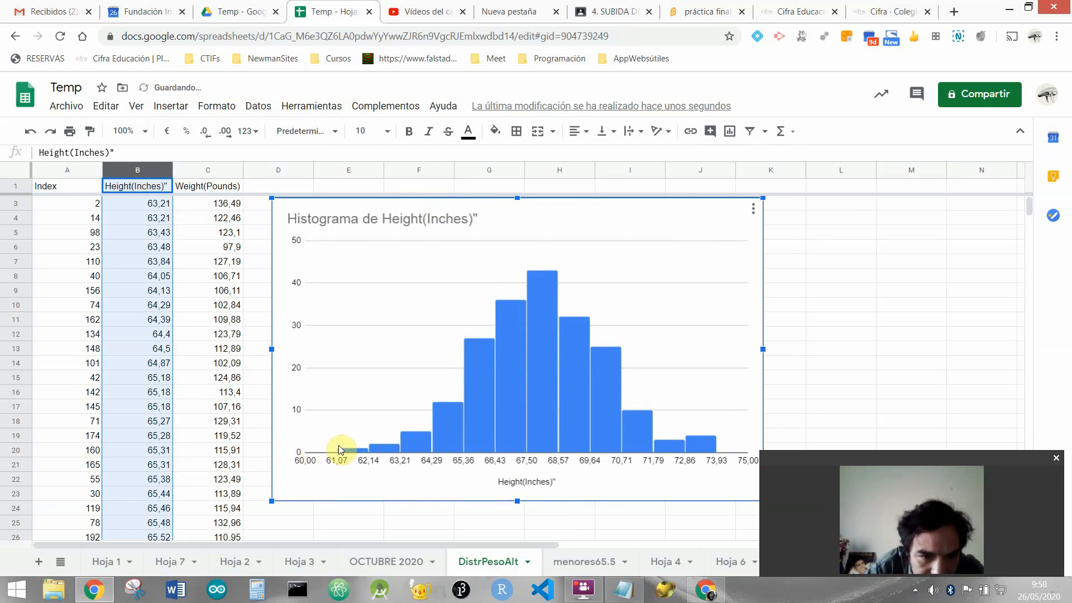
Try 61,07 as the height in cell B2 to test the histogram's class limits, and undo the change
{"action": "mouse_move", "coordinate": [354, 453]}
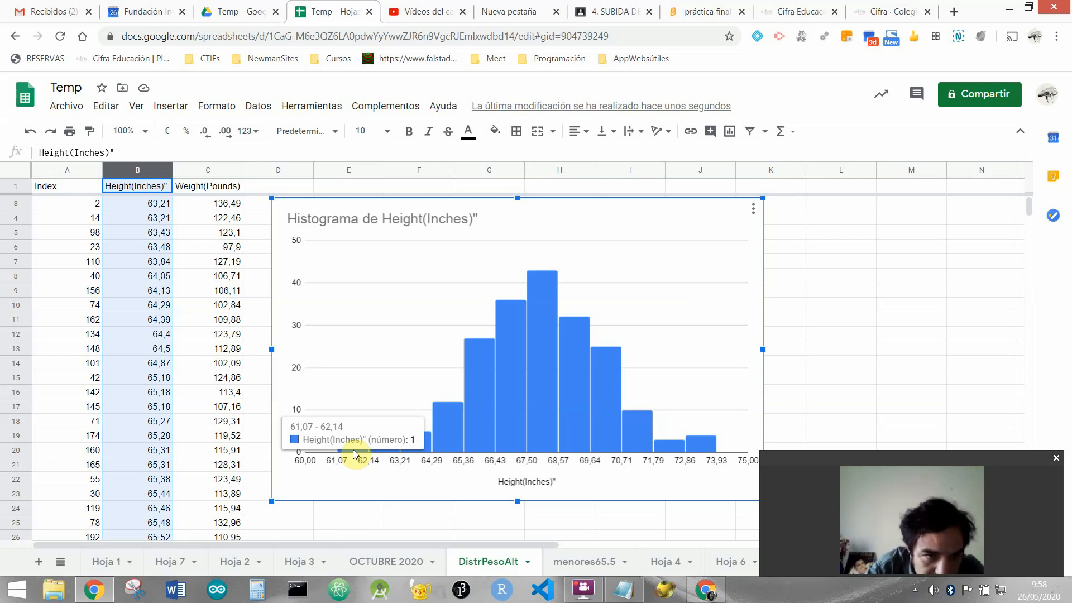
{"action": "scroll", "coordinate": [197, 274], "scroll_direction": "up", "scroll_amount": 1}
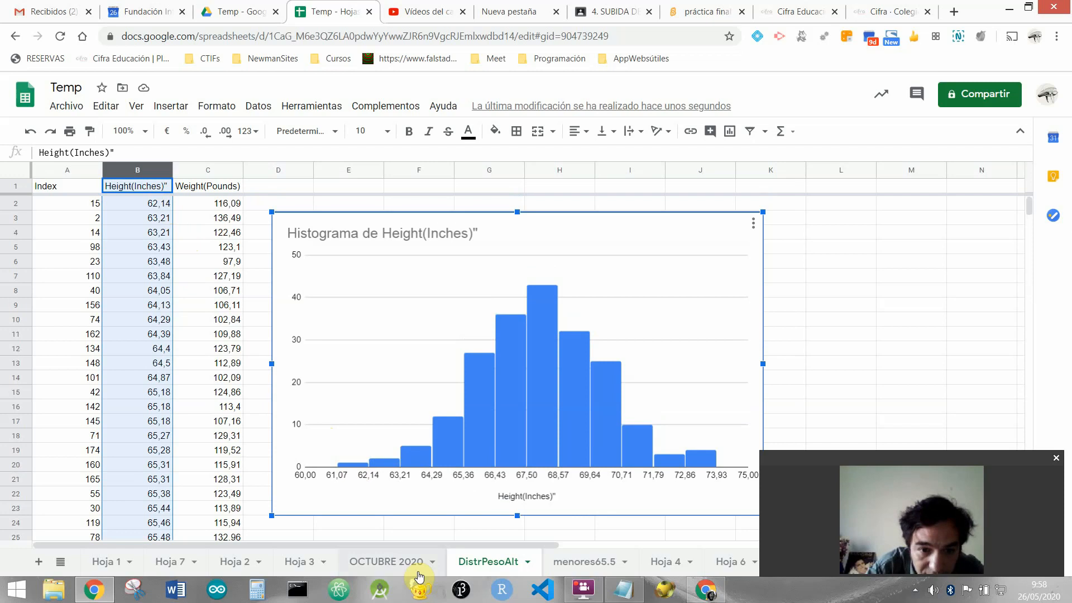
{"action": "left_click", "coordinate": [151, 207]}
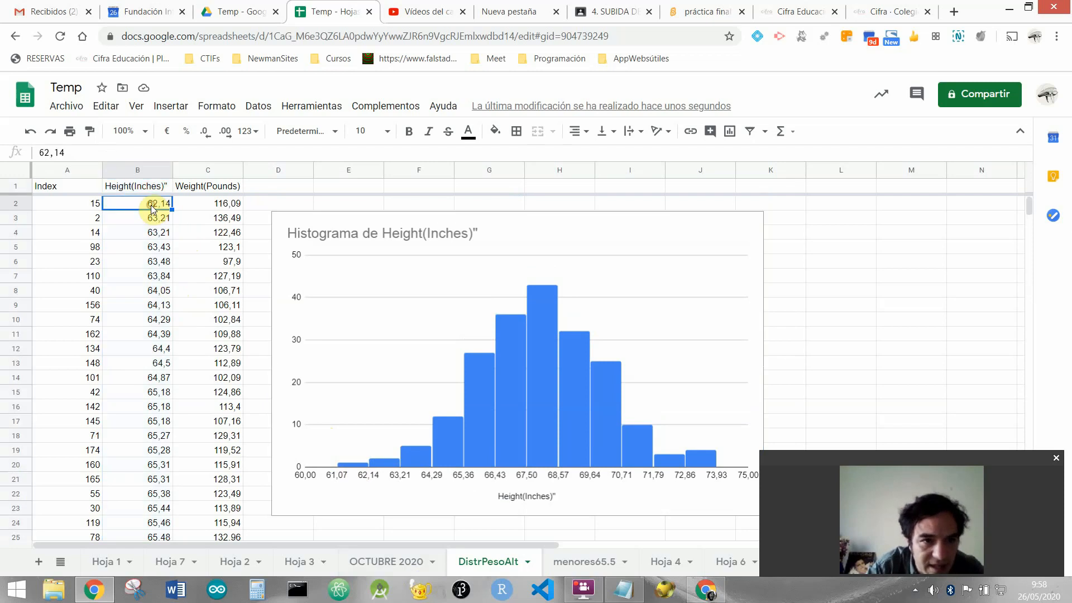
{"action": "type", "text": "61,07"}
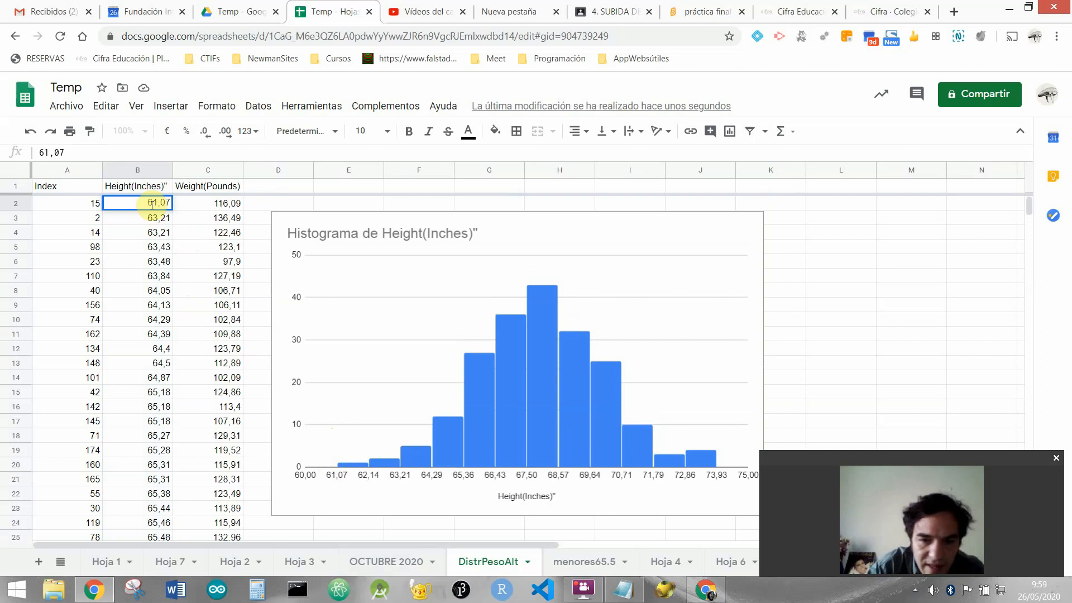
{"action": "key", "text": "Return"}
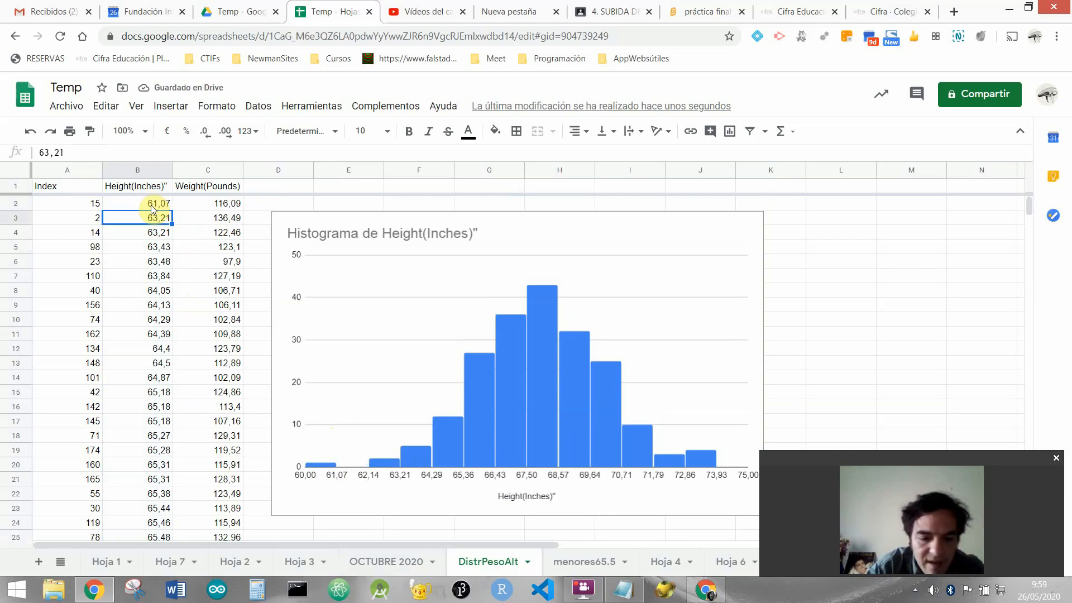
{"action": "key", "text": "ctrl+z"}
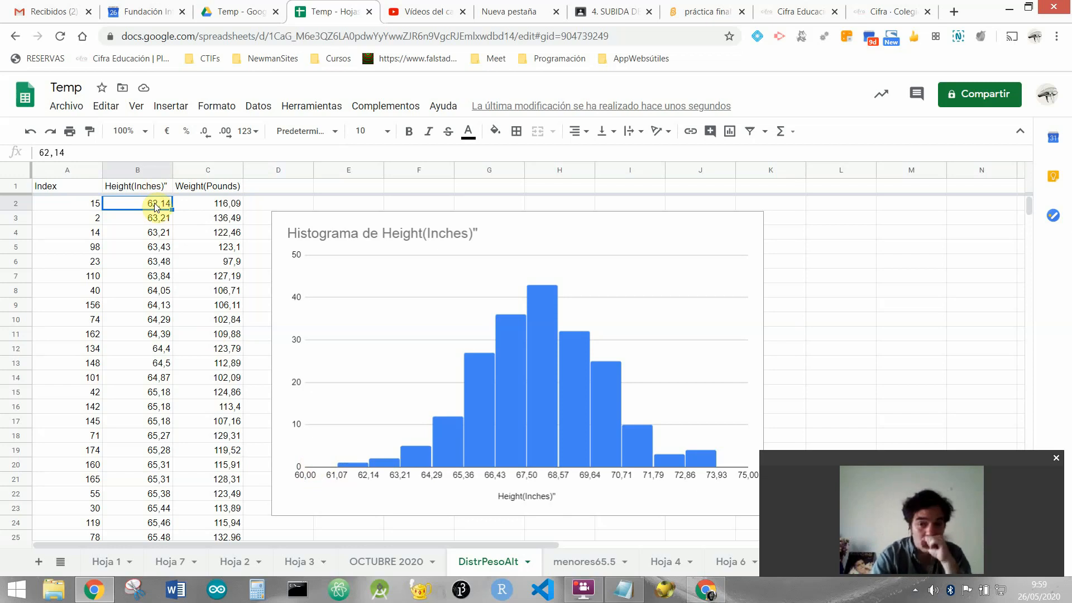
Inspect the value ranges and counts of individual bars in the height histogram
{"action": "left_click", "coordinate": [356, 464]}
{"action": "mouse_move", "coordinate": [357, 467]}
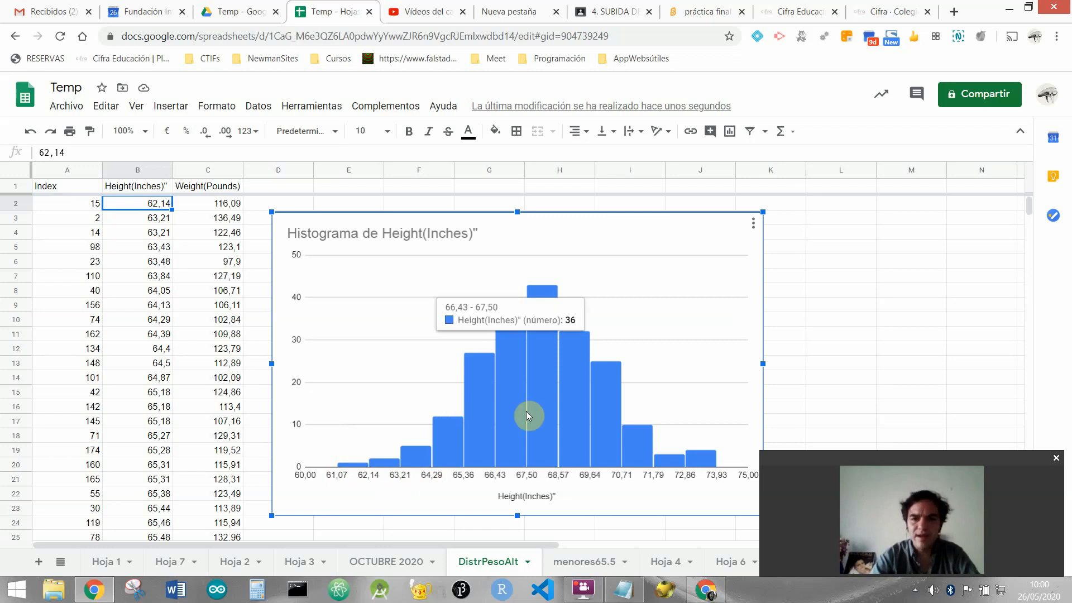
{"action": "mouse_move", "coordinate": [540, 391]}
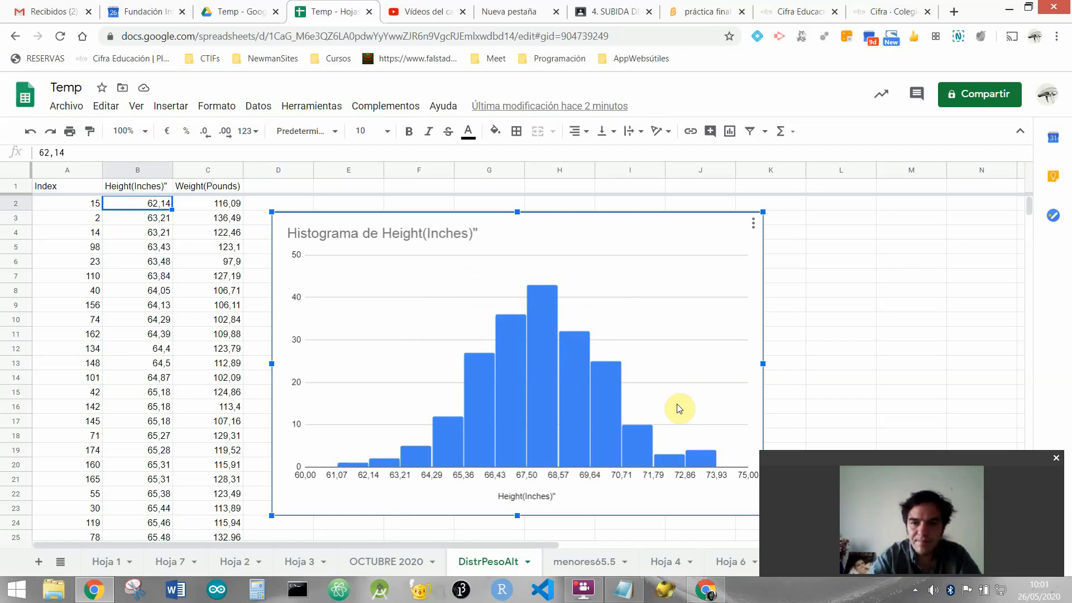
{"action": "mouse_move", "coordinate": [713, 452]}
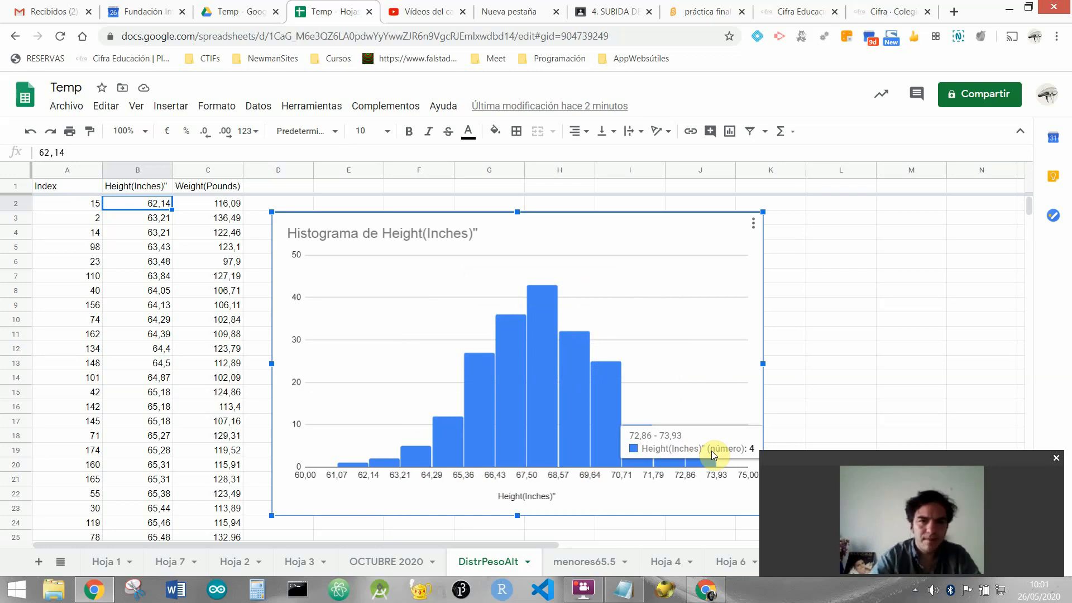
Insert a histogram chart of the Weight(Pounds) column
{"action": "key", "text": "super+c"}
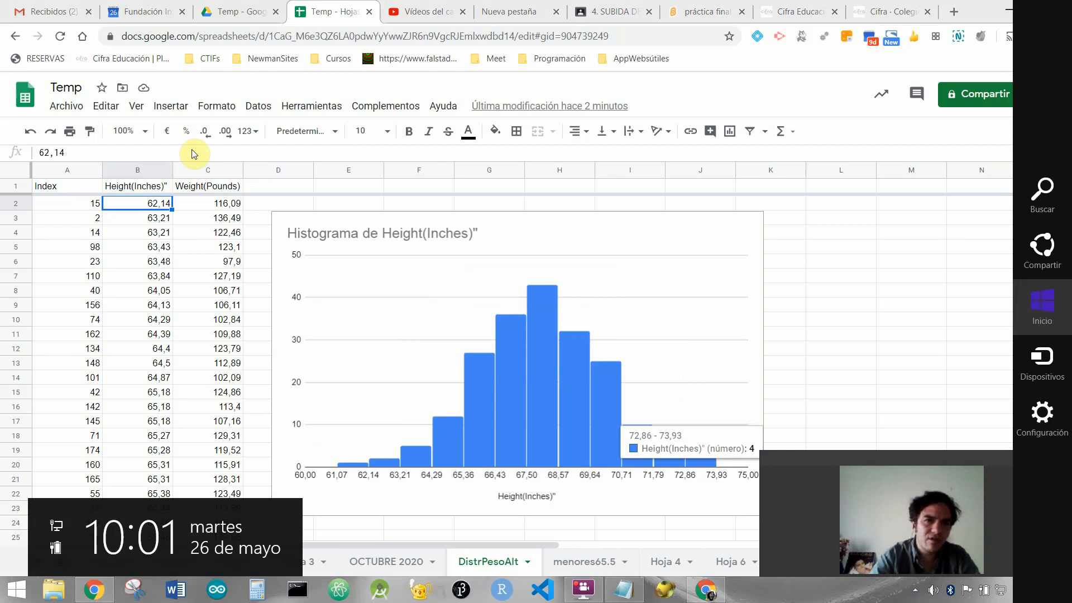
{"action": "left_click", "coordinate": [205, 168]}
{"action": "left_click", "coordinate": [204, 166]}
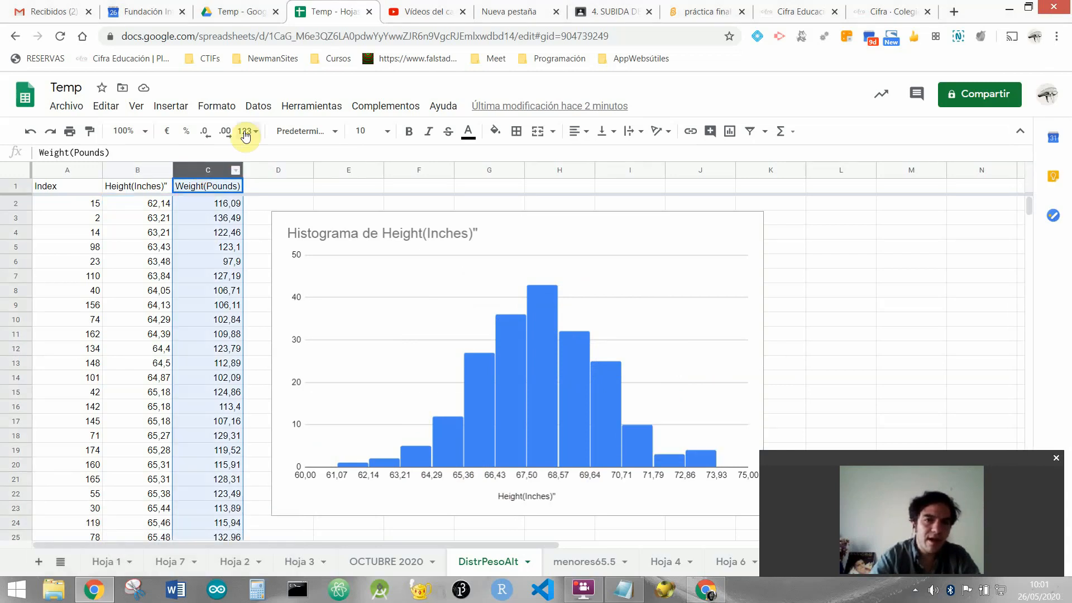
{"action": "left_click", "coordinate": [171, 107]}
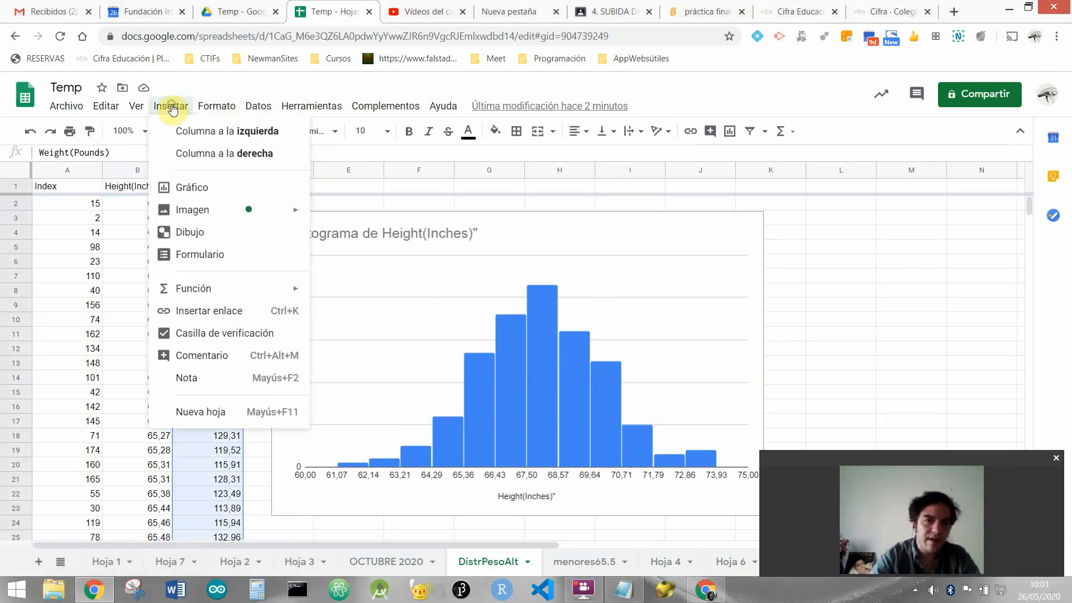
{"action": "left_click", "coordinate": [240, 191]}
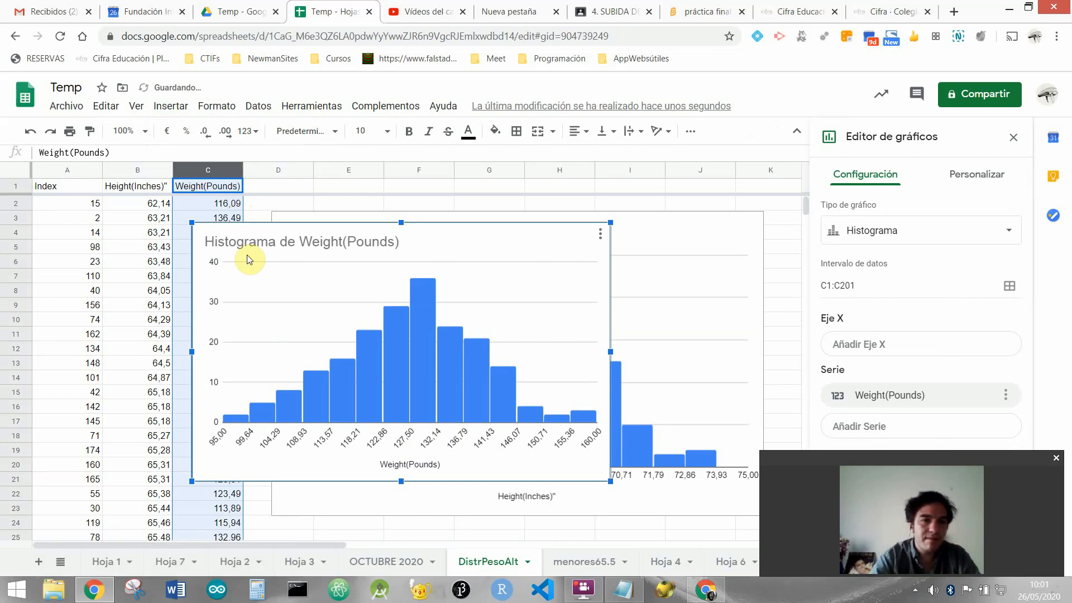
Place the weight histogram below the height histogram, enlarge it and close the chart editor
{"action": "left_click_drag", "start_coordinate": [199, 245], "coordinate": [337, 537]}
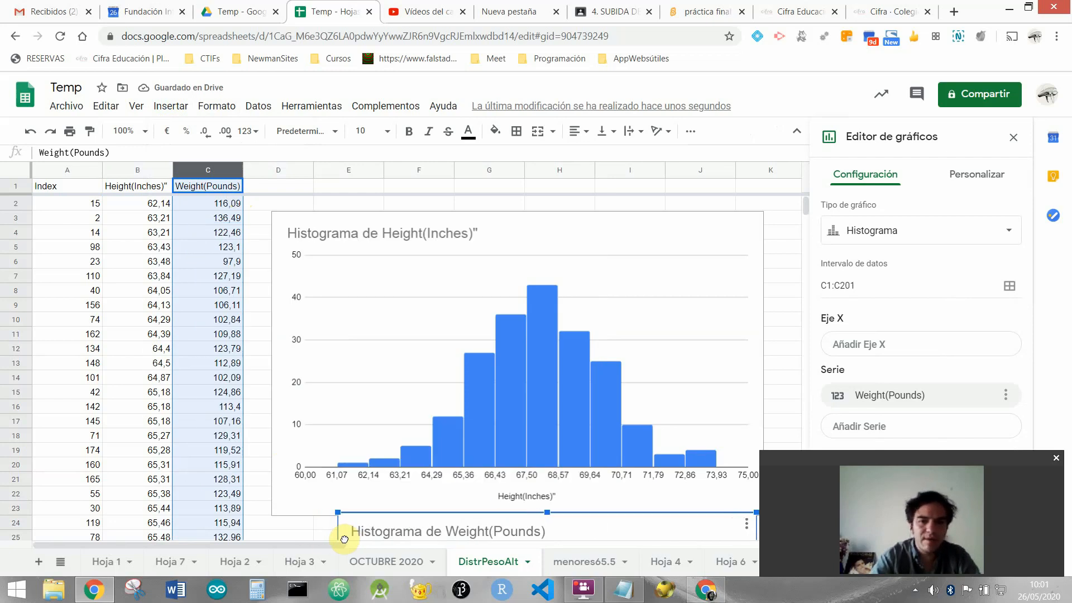
{"action": "scroll", "coordinate": [517, 427], "scroll_direction": "down", "scroll_amount": 10}
{"action": "scroll", "coordinate": [519, 428], "scroll_direction": "up", "scroll_amount": 1}
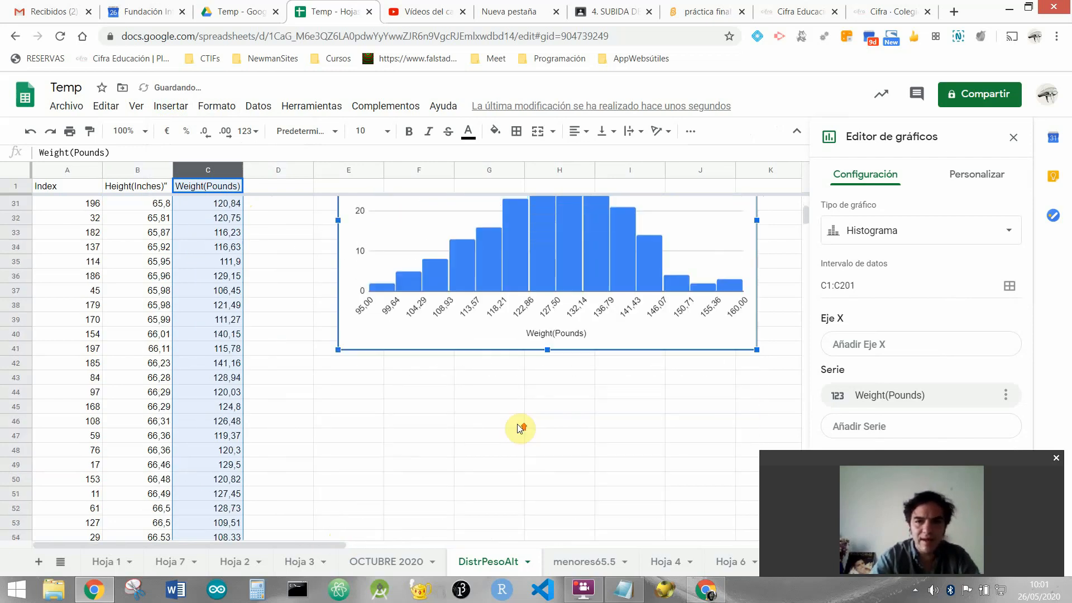
{"action": "left_click_drag", "start_coordinate": [338, 351], "coordinate": [338, 479]}
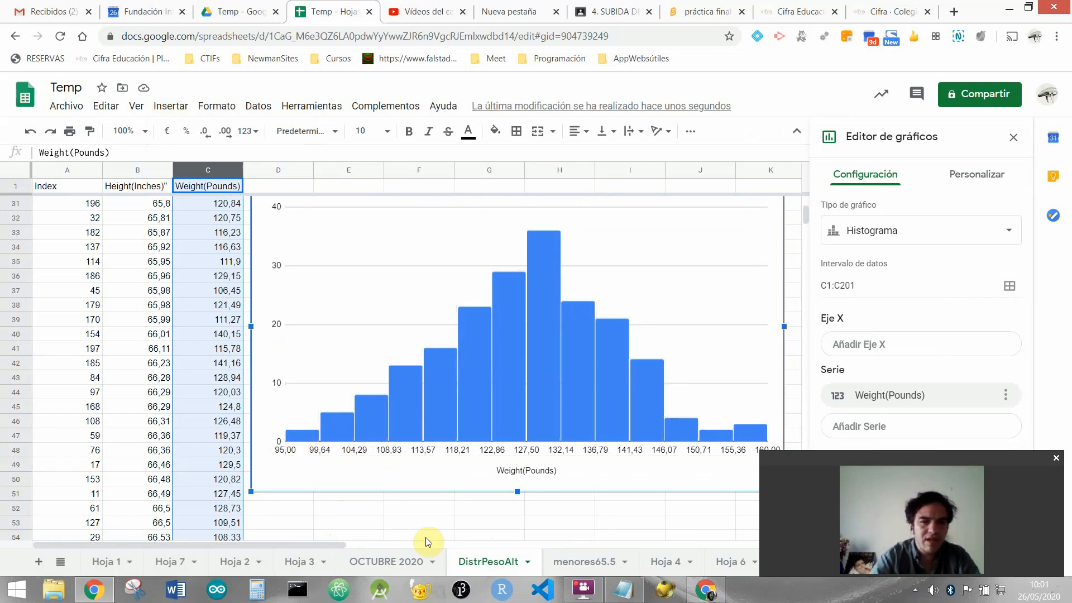
{"action": "left_click", "coordinate": [1014, 138]}
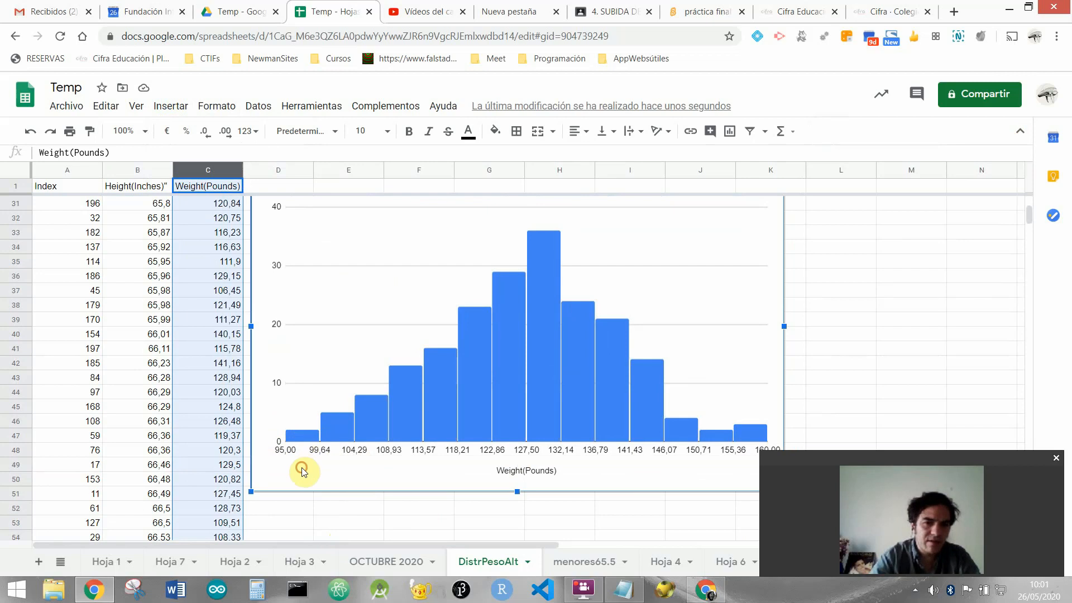
Compare the shape and class intervals of the weight histogram with those of the height histogram
{"action": "mouse_move", "coordinate": [303, 434]}
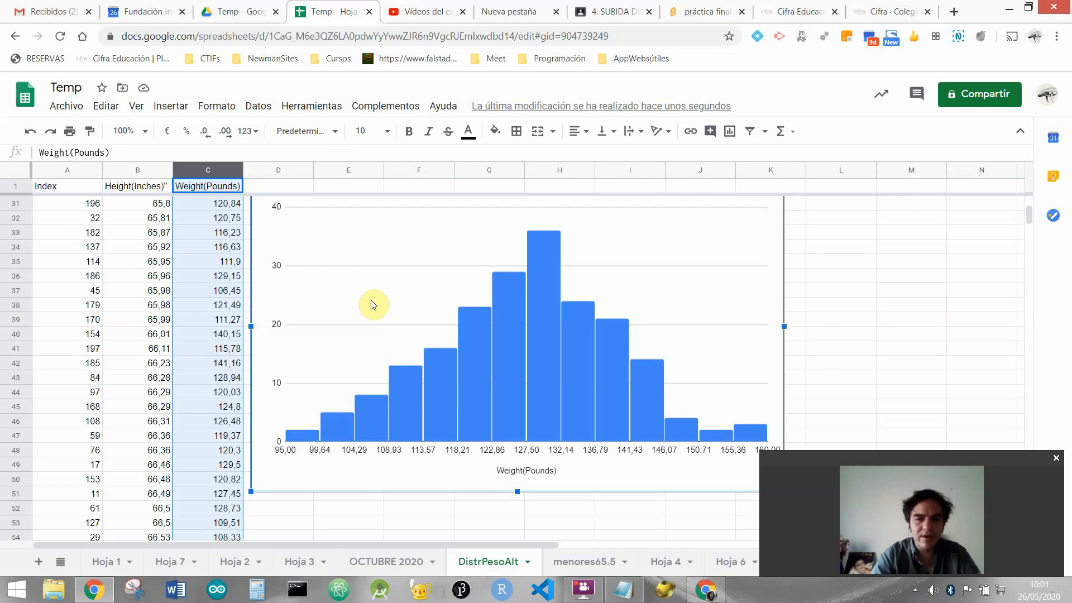
{"action": "scroll", "coordinate": [370, 303], "scroll_direction": "up", "scroll_amount": 10}
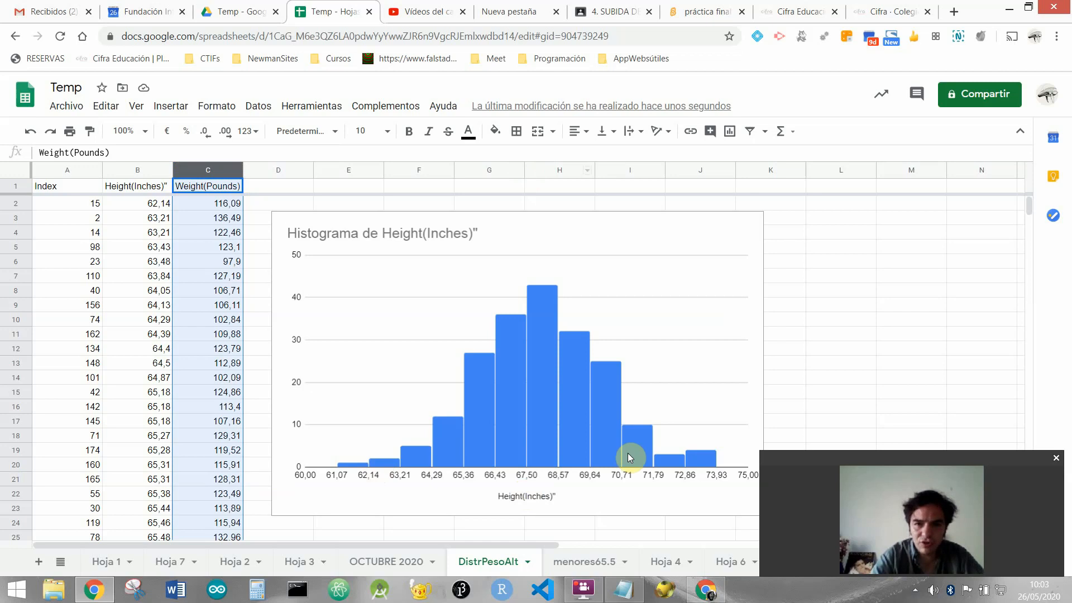
{"action": "scroll", "coordinate": [431, 391], "scroll_direction": "down", "scroll_amount": 5}
{"action": "scroll", "coordinate": [431, 391], "scroll_direction": "down", "scroll_amount": 4}
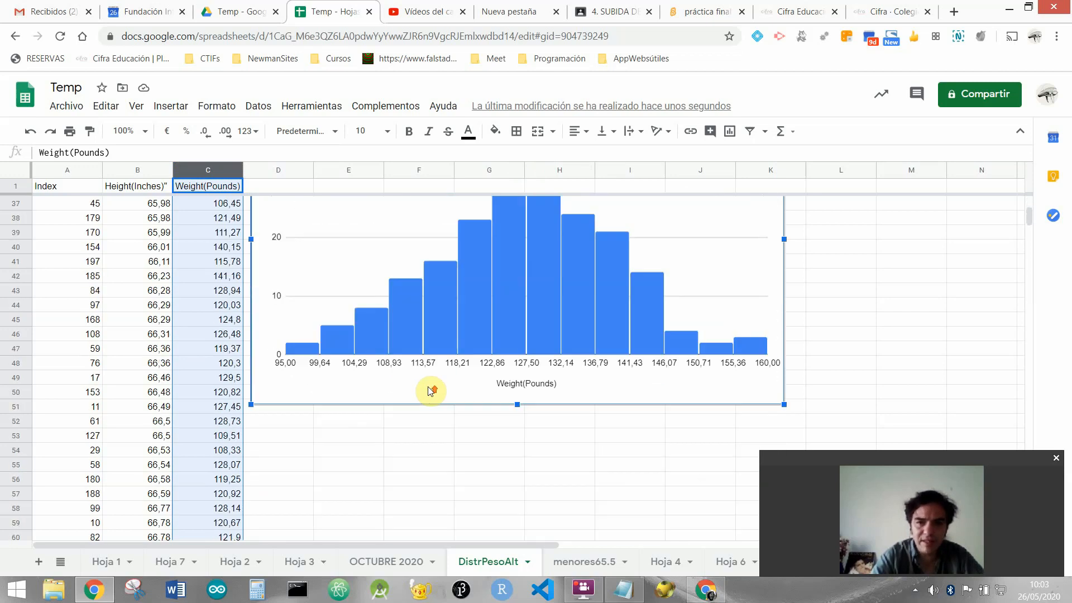
{"action": "mouse_move", "coordinate": [418, 300]}
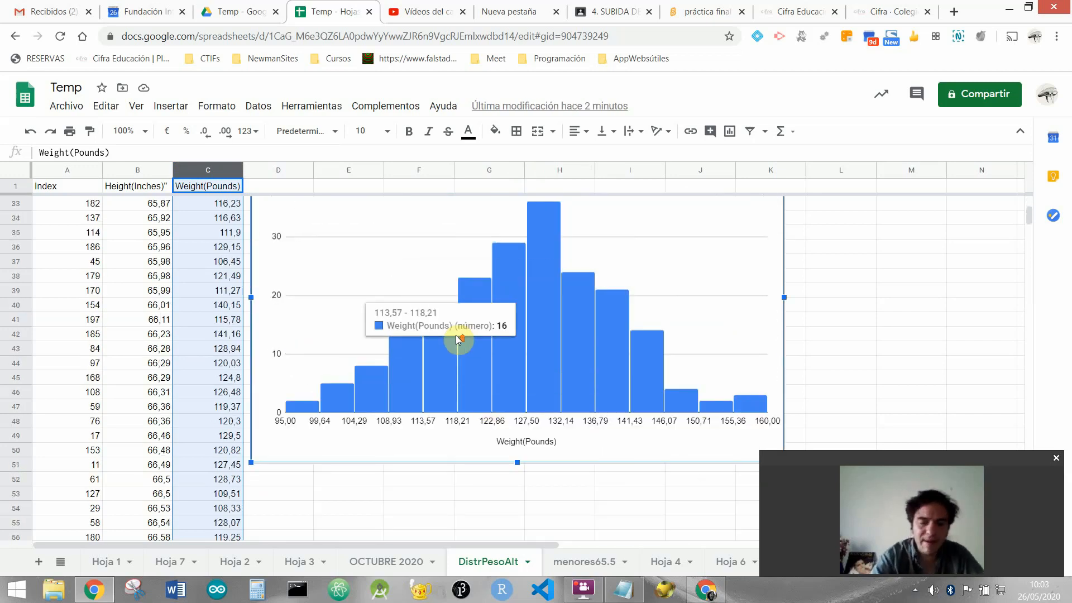
{"action": "scroll", "coordinate": [454, 338], "scroll_direction": "up", "scroll_amount": 6}
{"action": "scroll", "coordinate": [457, 339], "scroll_direction": "down", "scroll_amount": 5}
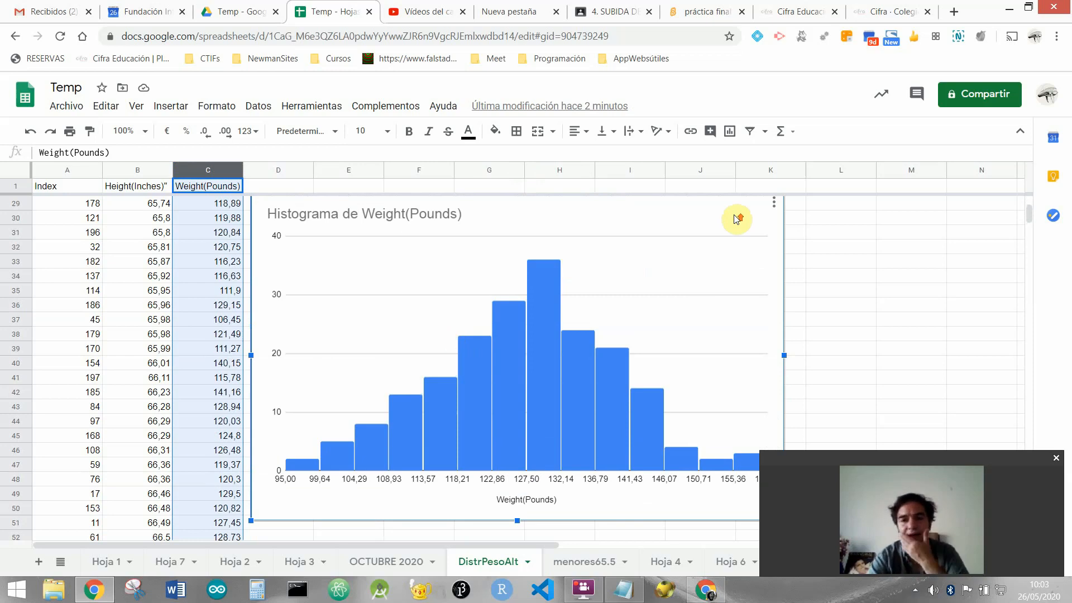
{"action": "scroll", "coordinate": [735, 218], "scroll_direction": "up", "scroll_amount": 1}
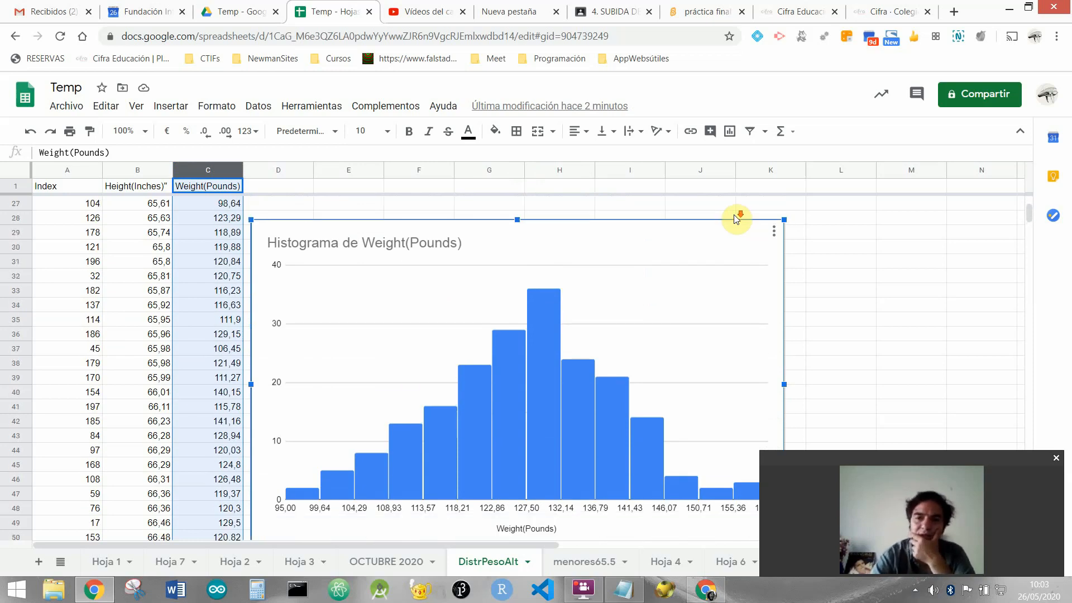
Open the weight histogram for editing and set its chart background colour to light blue
{"action": "double_click", "coordinate": [684, 244]}
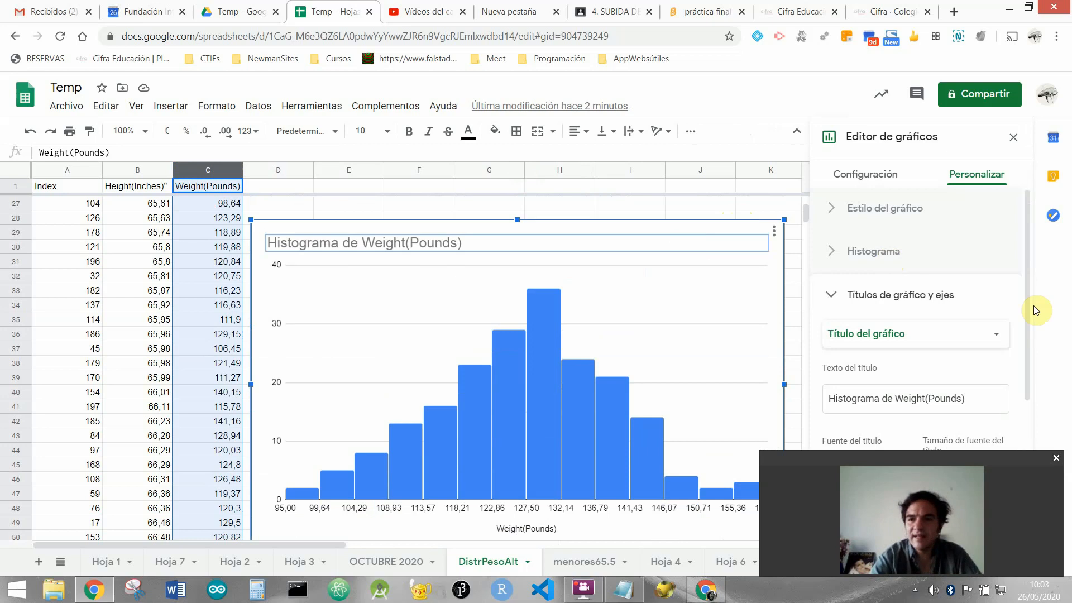
{"action": "left_click", "coordinate": [872, 175]}
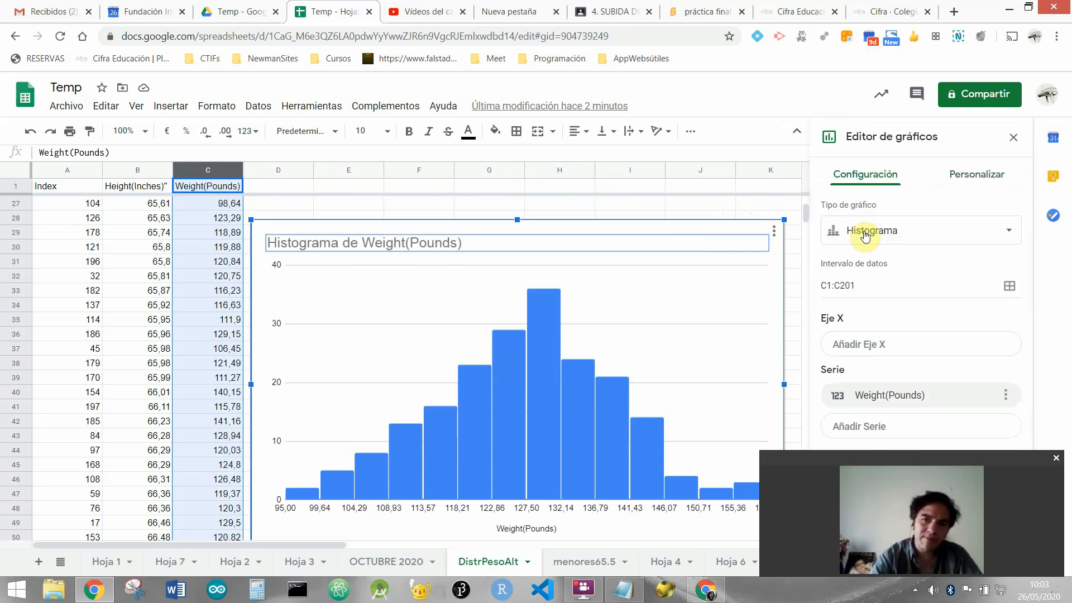
{"action": "left_click_drag", "start_coordinate": [782, 462], "coordinate": [347, 5]}
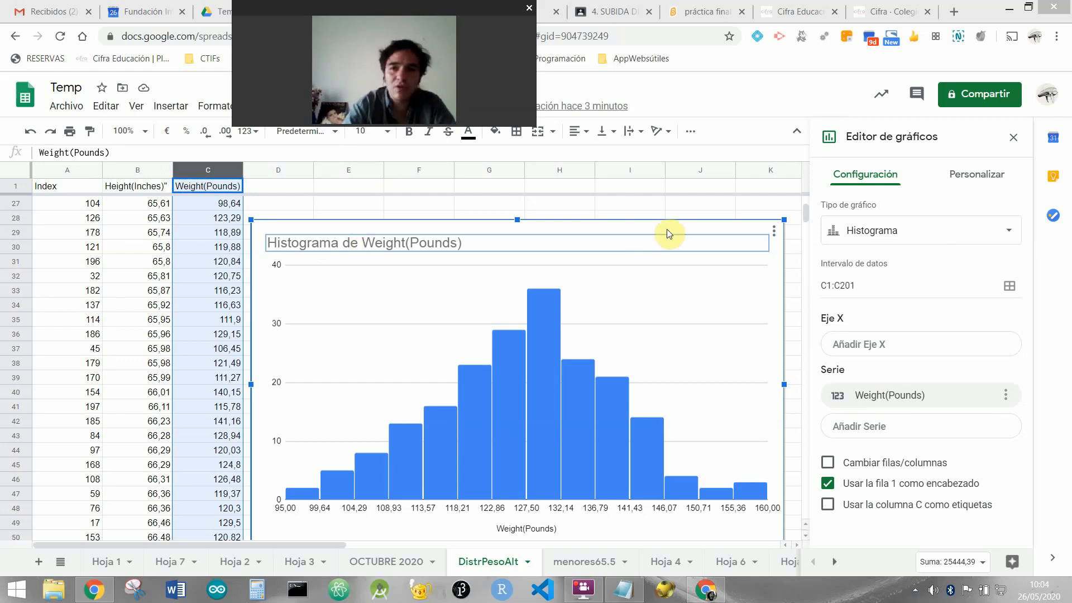
{"action": "left_click", "coordinate": [972, 173]}
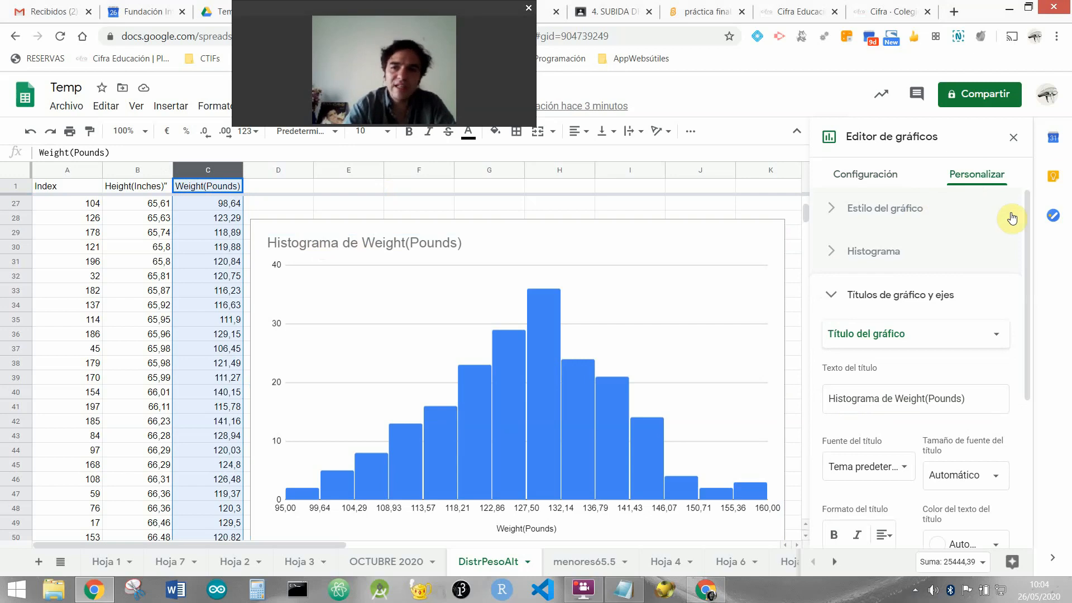
{"action": "left_click", "coordinate": [830, 208]}
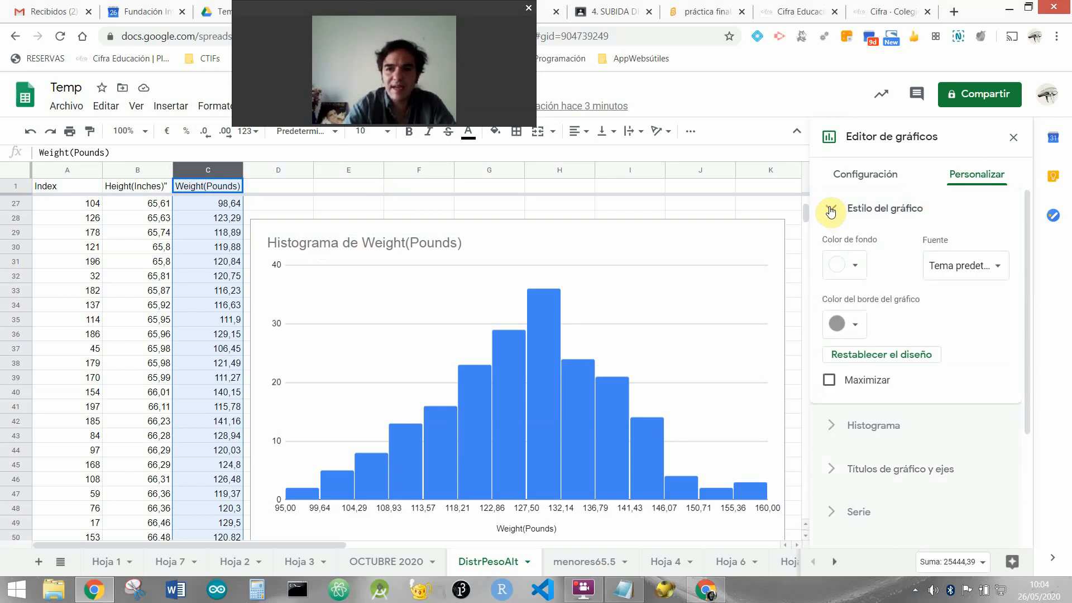
{"action": "left_click", "coordinate": [843, 269]}
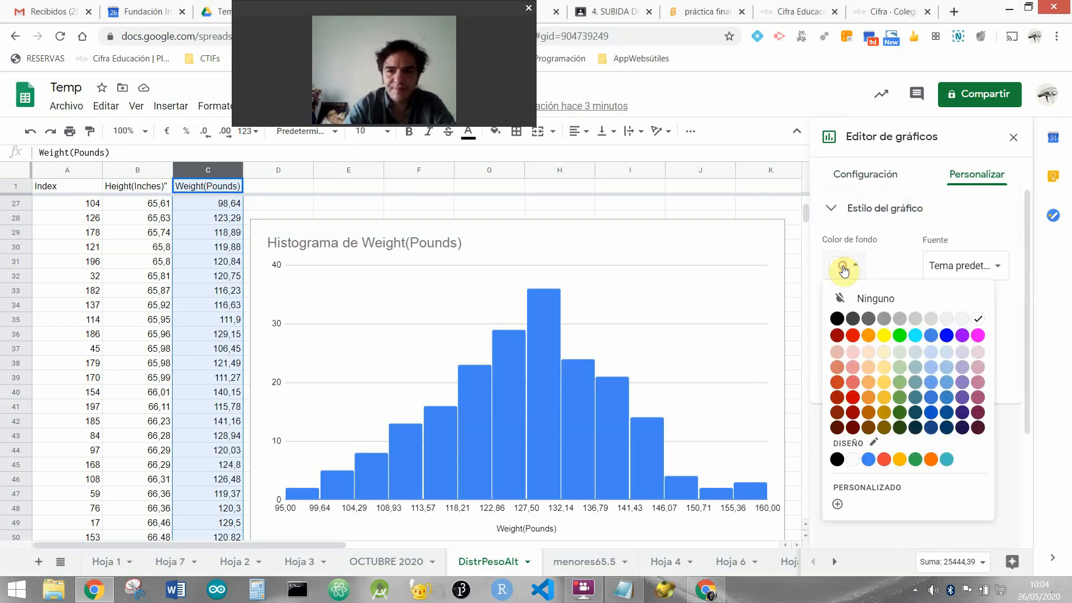
{"action": "left_click", "coordinate": [946, 357]}
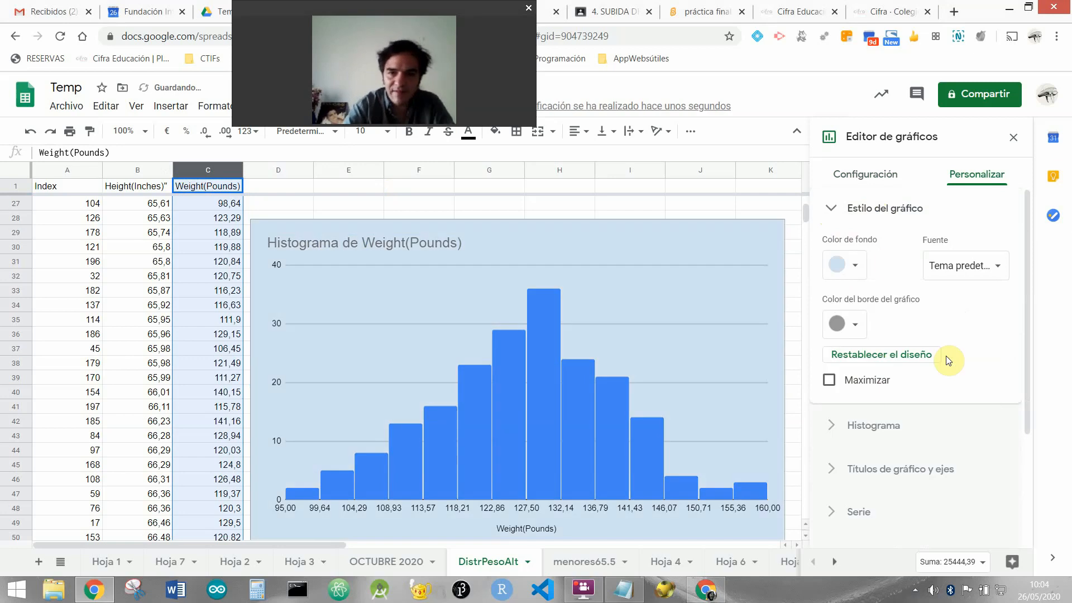
Set the weight histogram's border colour to black and its chart font to Serif
{"action": "left_click", "coordinate": [855, 325]}
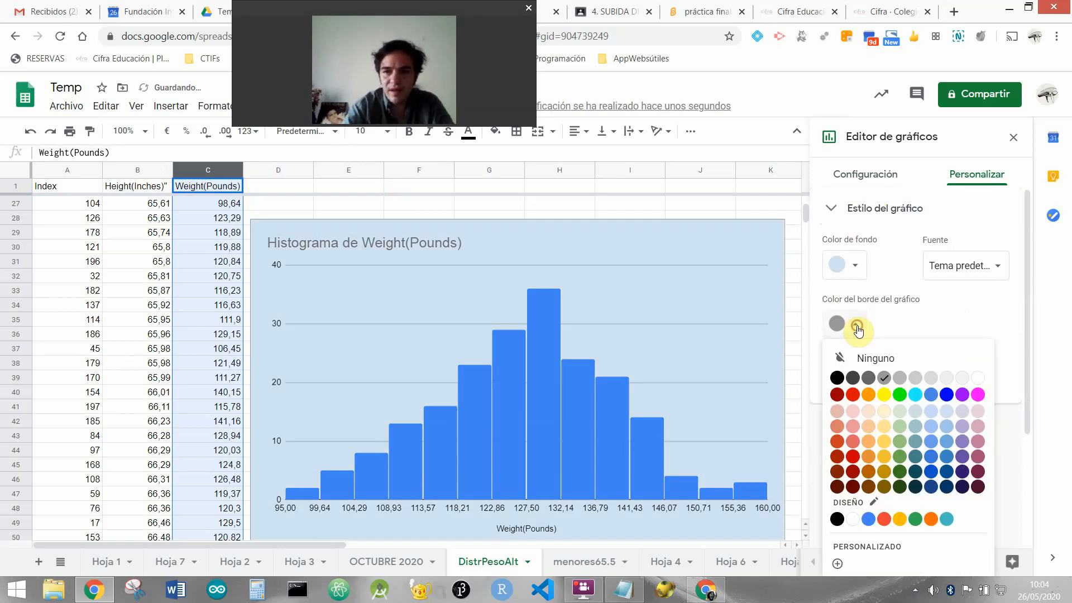
{"action": "left_click", "coordinate": [837, 378]}
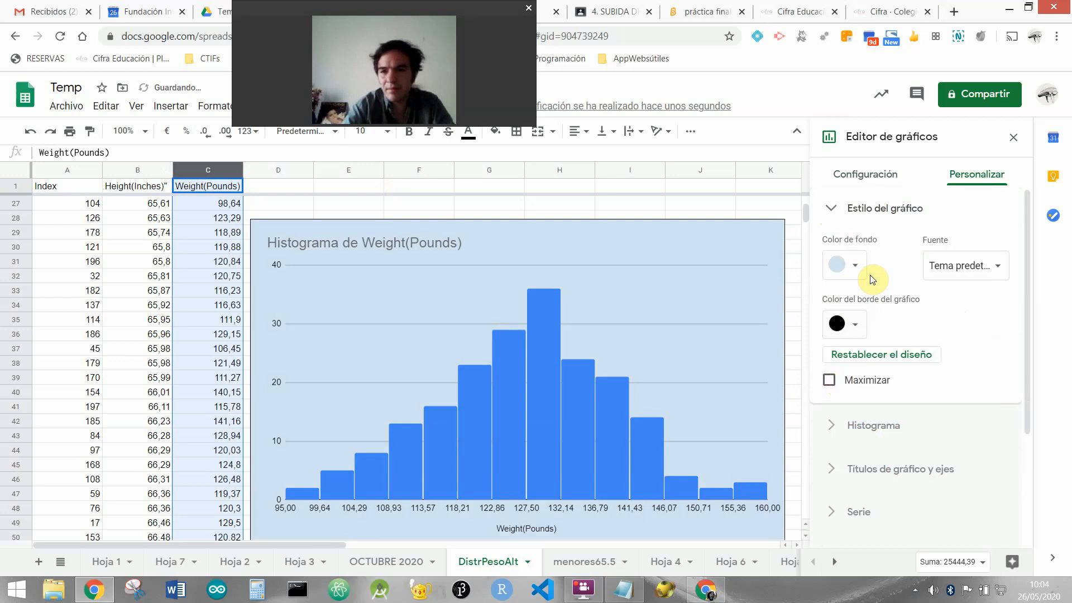
{"action": "left_click", "coordinate": [968, 270]}
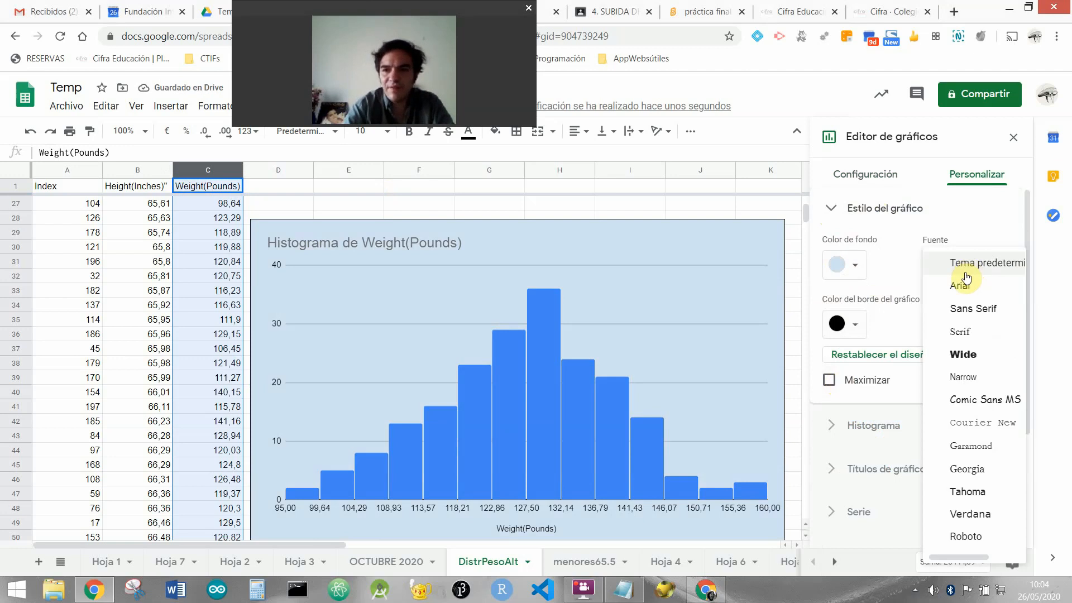
{"action": "left_click", "coordinate": [981, 336]}
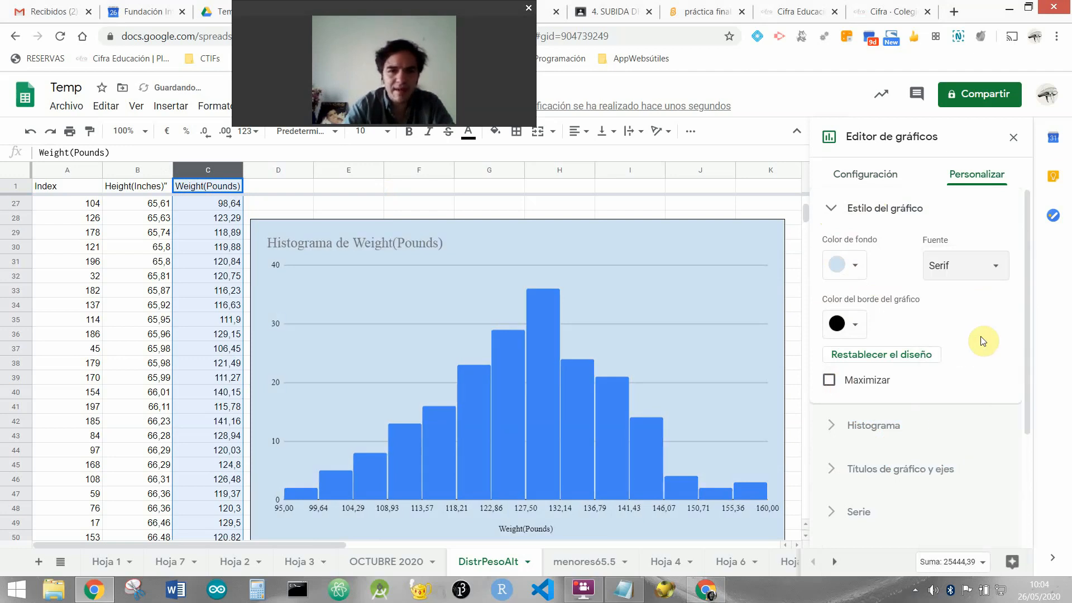
Try the Maximizar option on the weight histogram and switch it off again
{"action": "scroll", "coordinate": [969, 310], "scroll_direction": "down", "scroll_amount": 3}
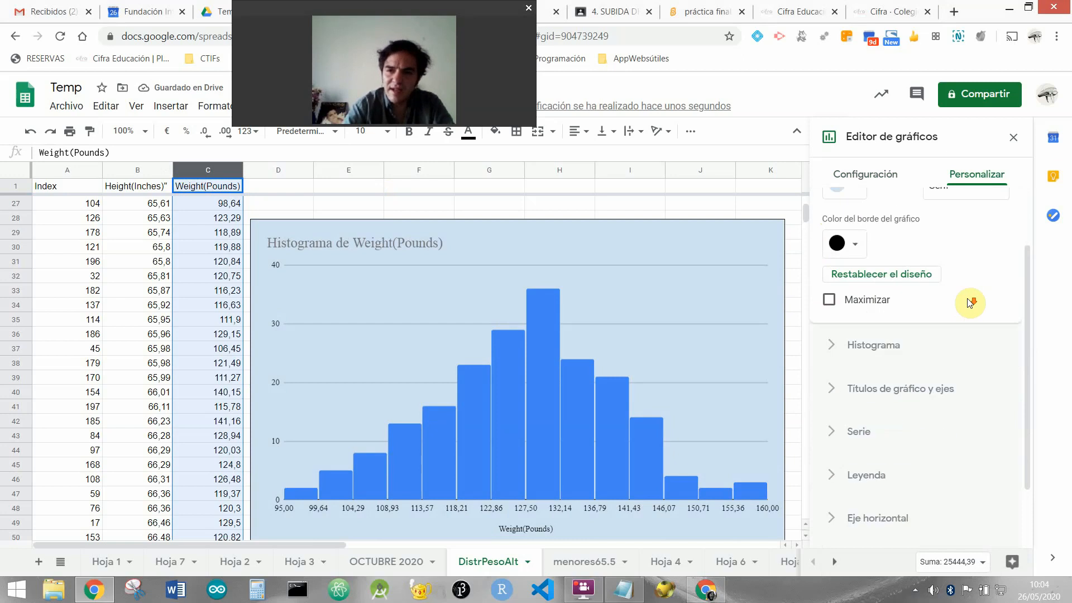
{"action": "scroll", "coordinate": [970, 302], "scroll_direction": "down", "scroll_amount": 1}
{"action": "left_click", "coordinate": [840, 283]}
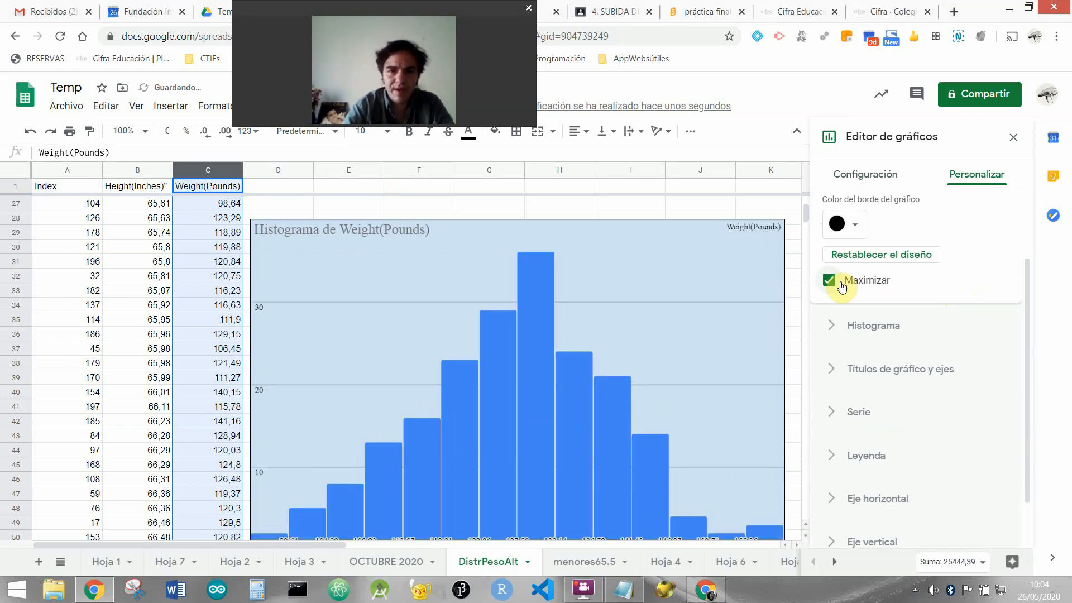
{"action": "left_click", "coordinate": [841, 284]}
{"action": "left_click", "coordinate": [840, 283]}
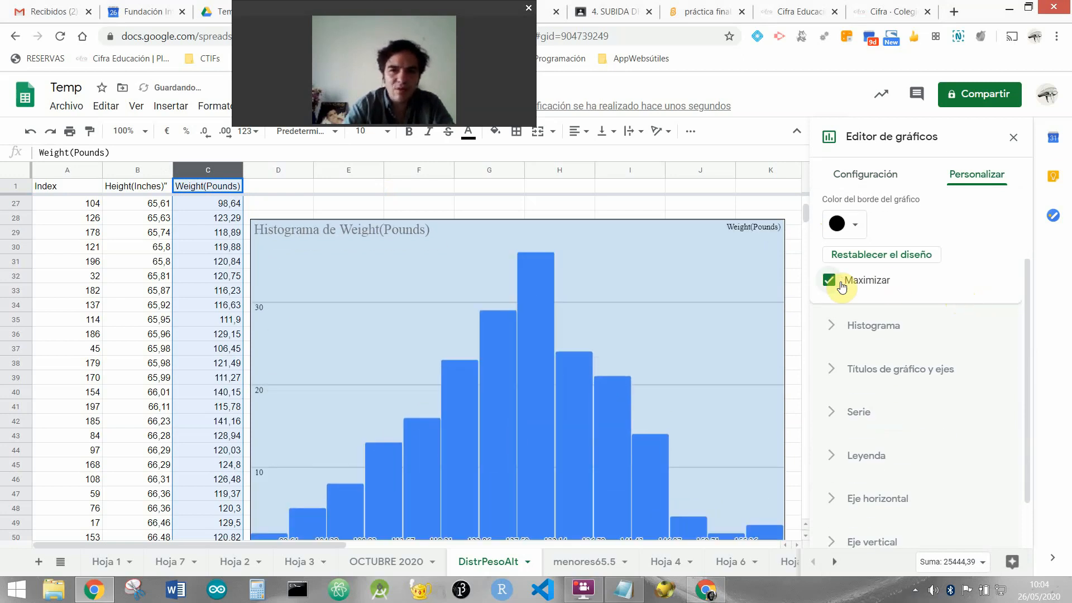
{"action": "left_click", "coordinate": [841, 286]}
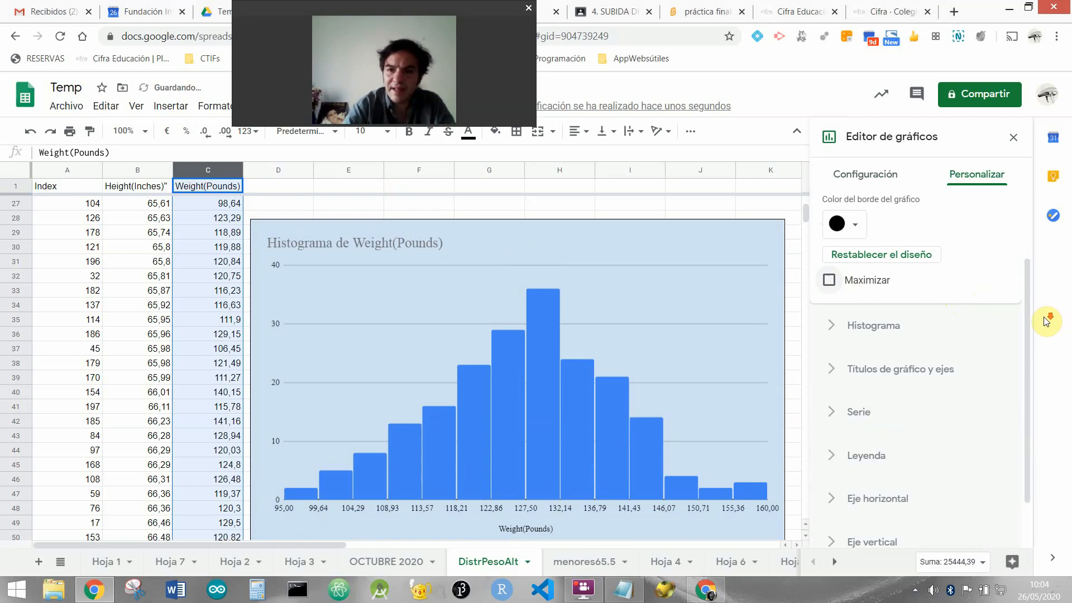
Turn on the item dividers (Mostrar divisores de elementos) for the weight histogram's bars
{"action": "scroll", "coordinate": [981, 311], "scroll_direction": "down", "scroll_amount": 1}
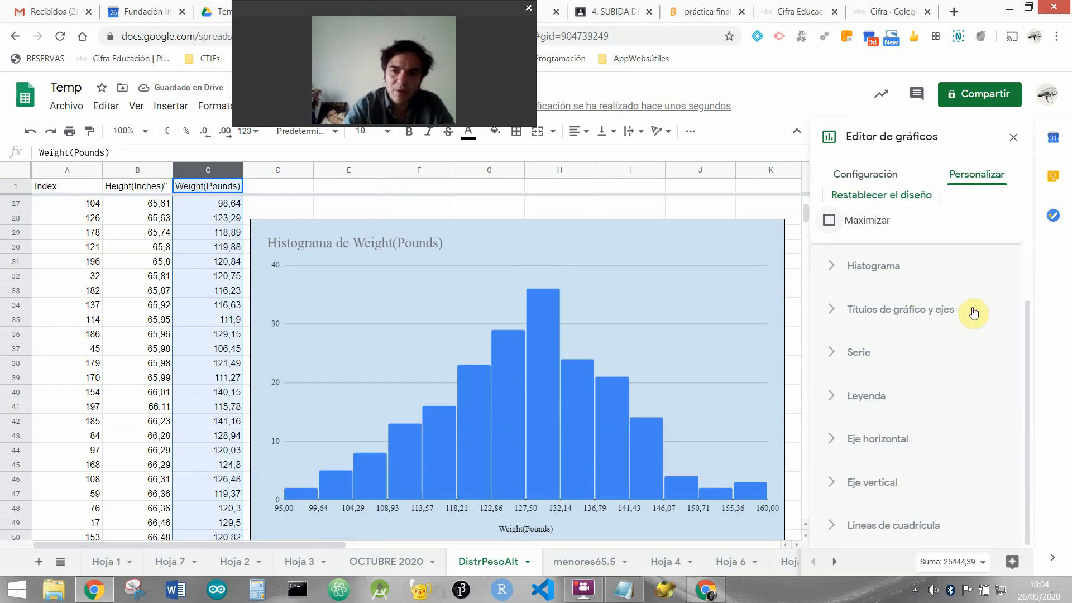
{"action": "left_click", "coordinate": [866, 268]}
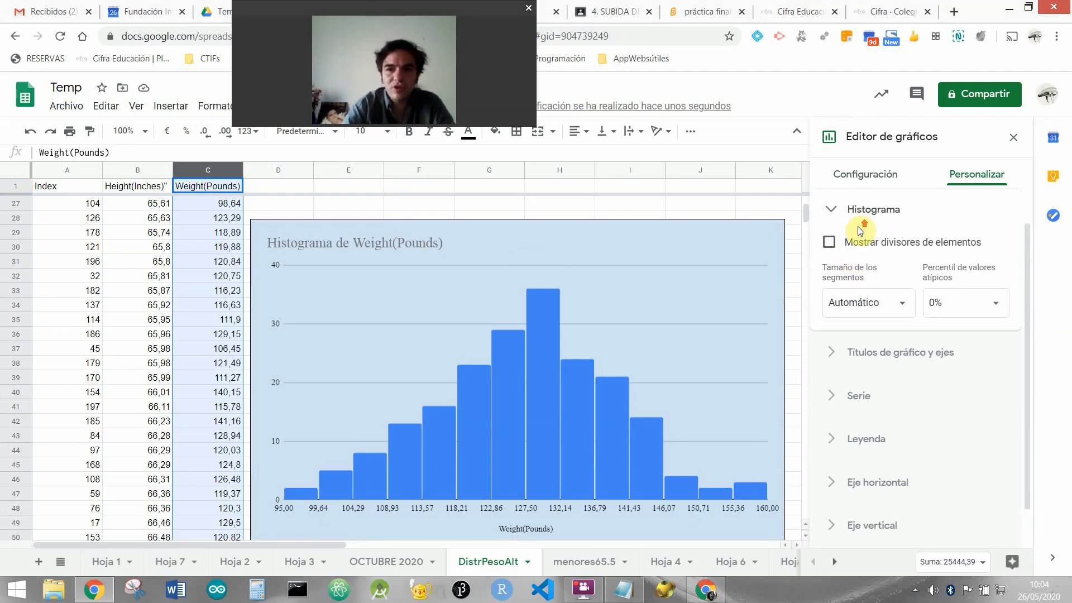
{"action": "scroll", "coordinate": [860, 230], "scroll_direction": "up", "scroll_amount": 1}
{"action": "left_click", "coordinate": [829, 272]}
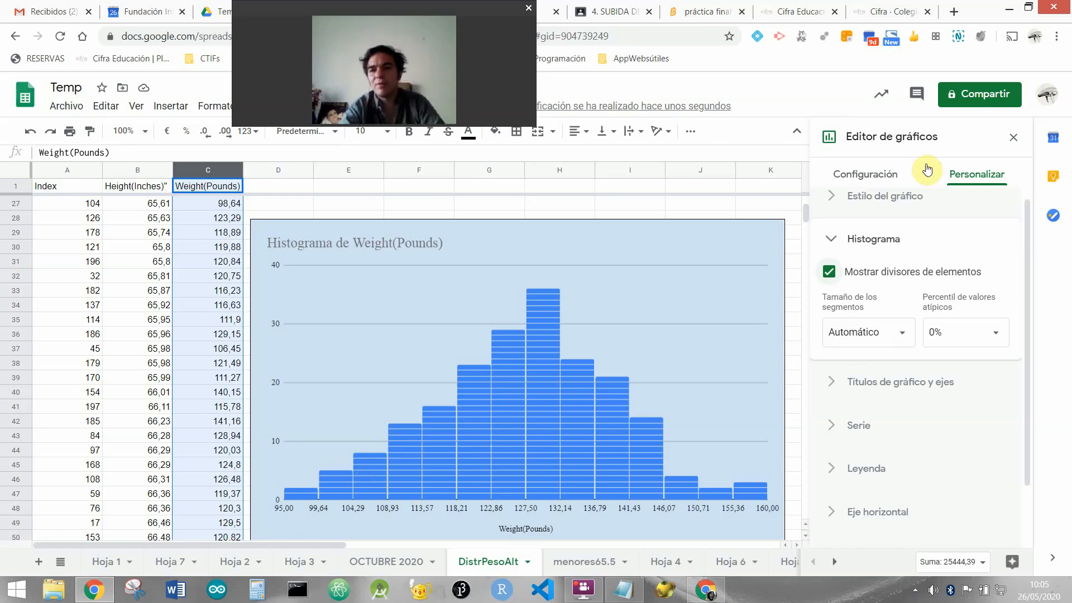
Try segment sizes of 2 and 5 on the weight histogram, restoring Automático after each
{"action": "left_click", "coordinate": [891, 334]}
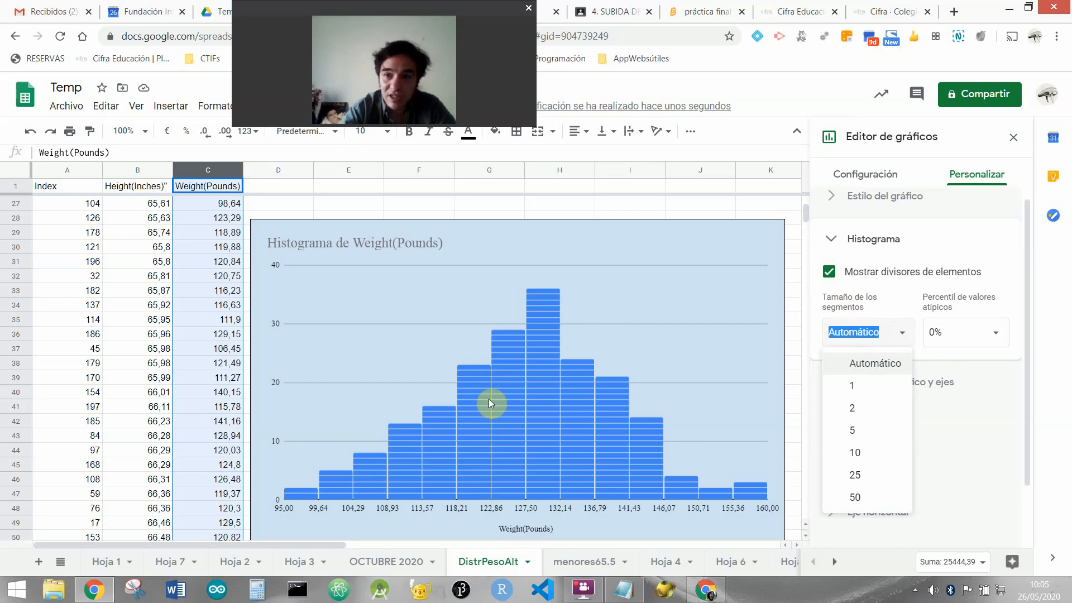
{"action": "left_click", "coordinate": [874, 407]}
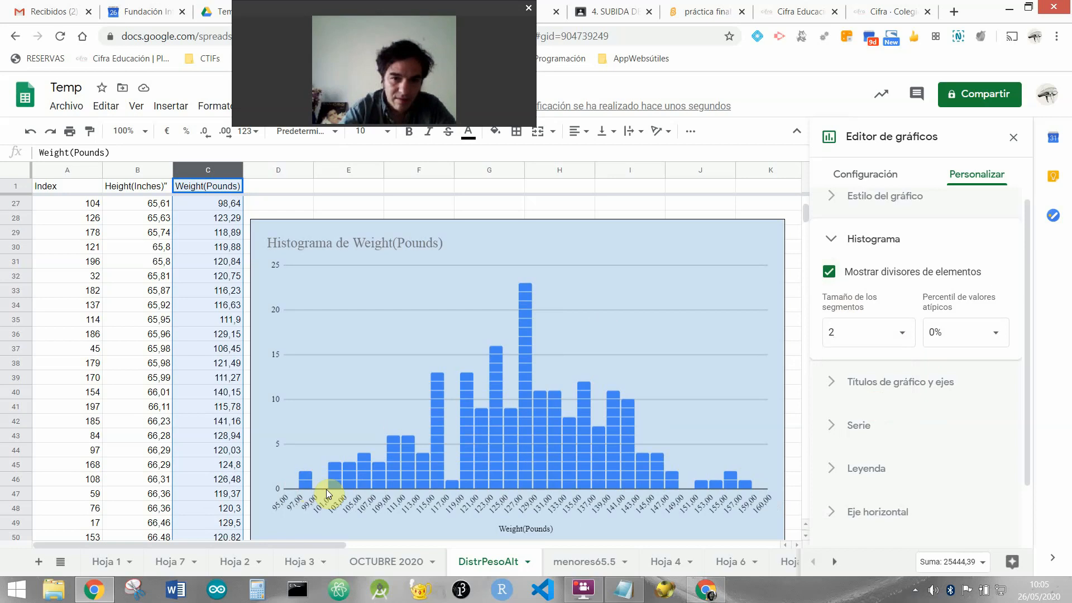
{"action": "left_click", "coordinate": [867, 328]}
{"action": "left_click", "coordinate": [874, 364]}
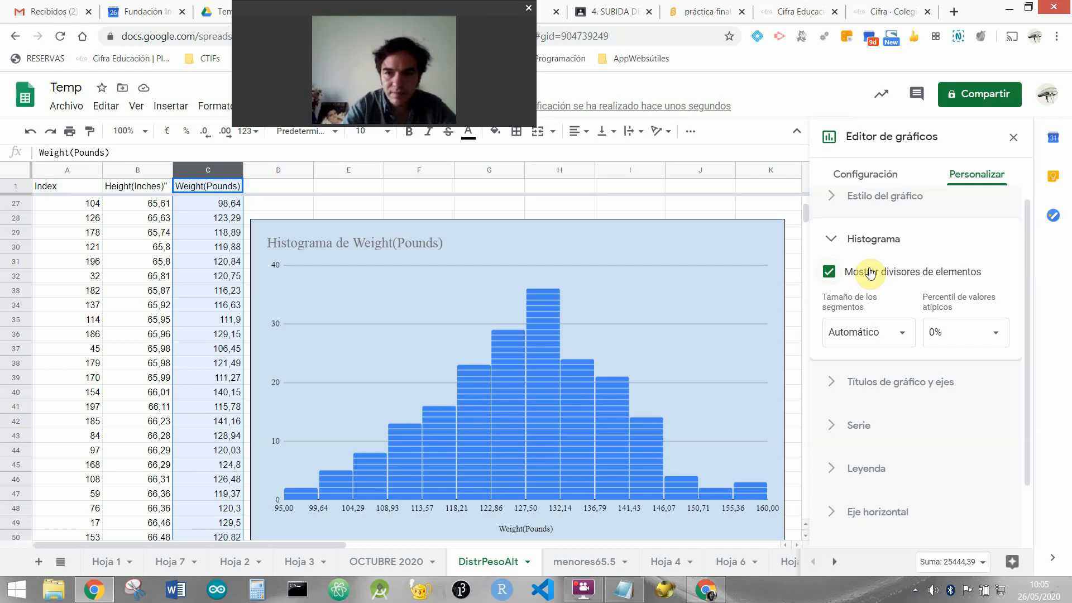
{"action": "left_click", "coordinate": [900, 332]}
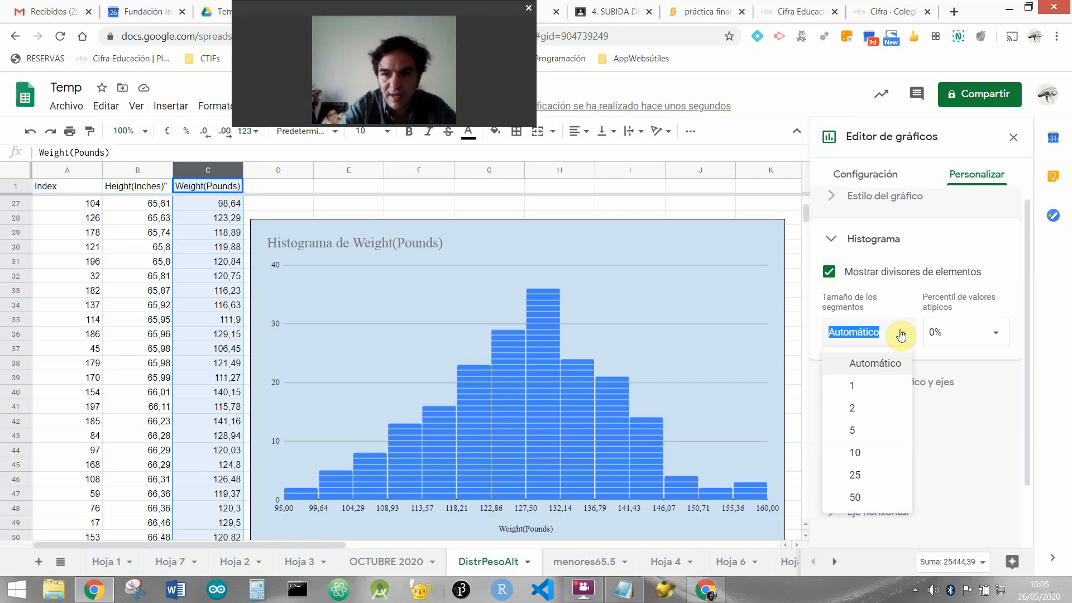
{"action": "left_click", "coordinate": [862, 431]}
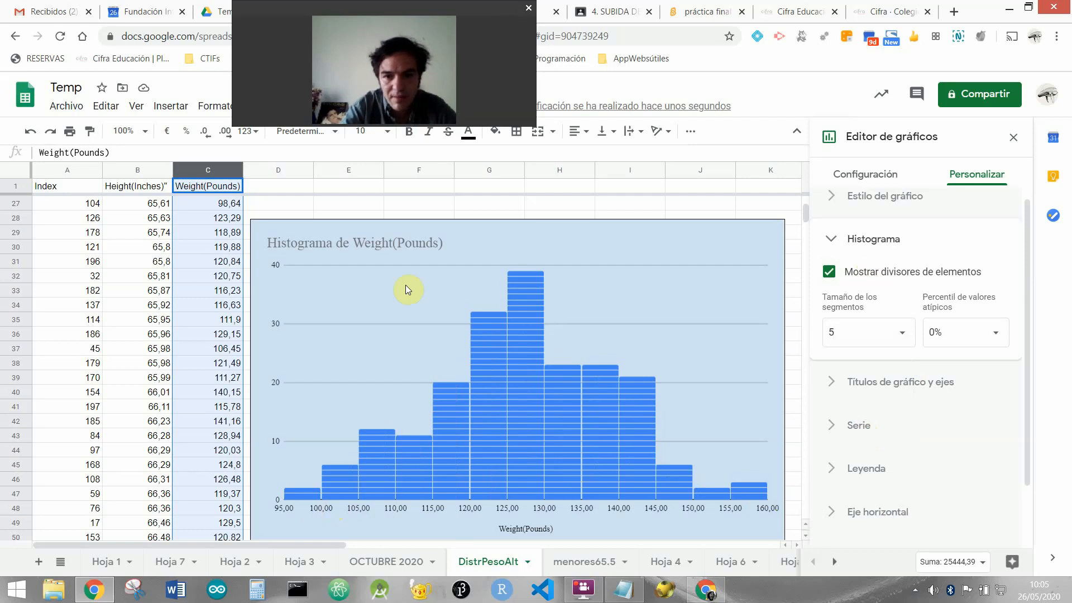
{"action": "left_click", "coordinate": [910, 333]}
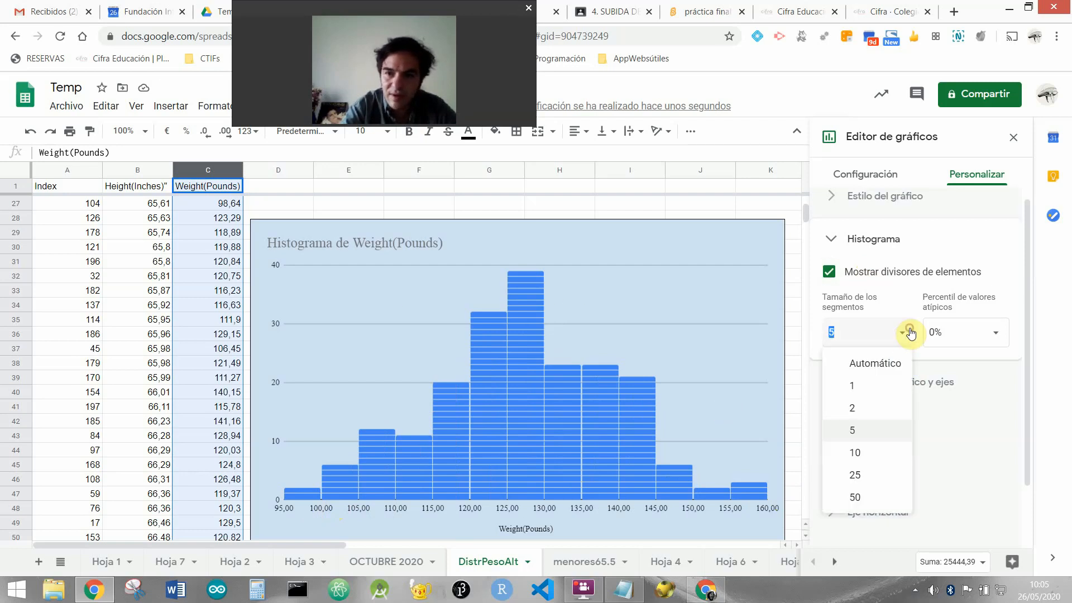
{"action": "left_click", "coordinate": [849, 363]}
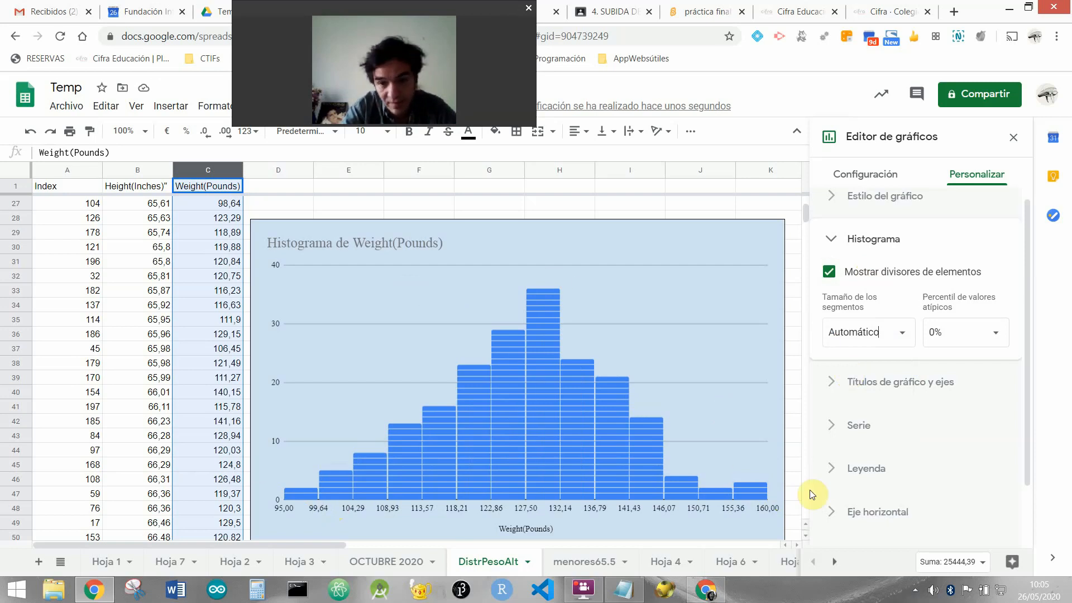
Try segment sizes of 10 and 1 on the weight histogram, and return the size to Automático
{"action": "left_click", "coordinate": [829, 330]}
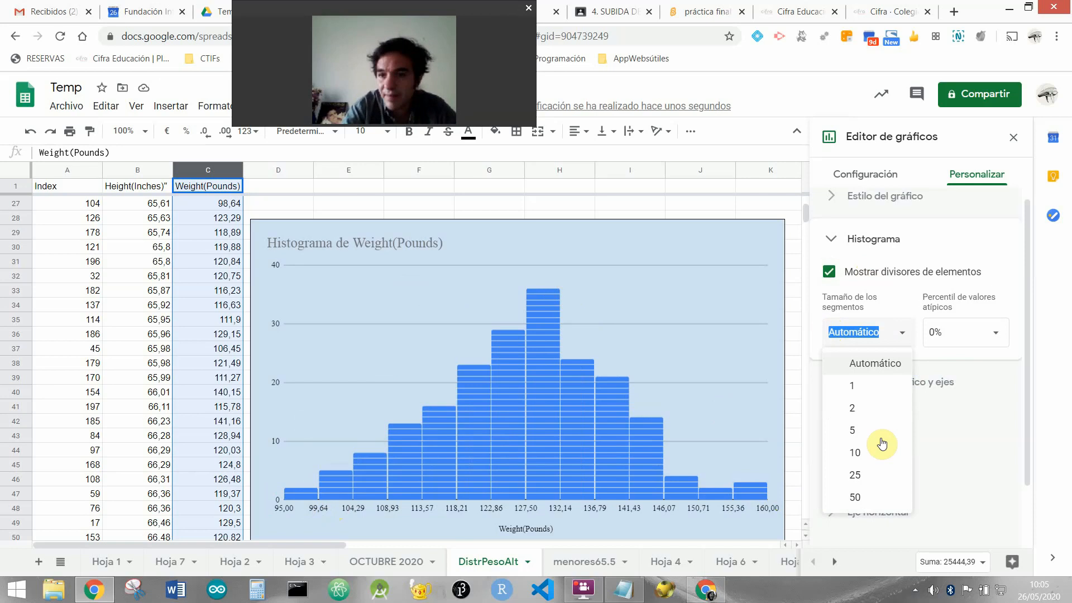
{"action": "left_click", "coordinate": [854, 452]}
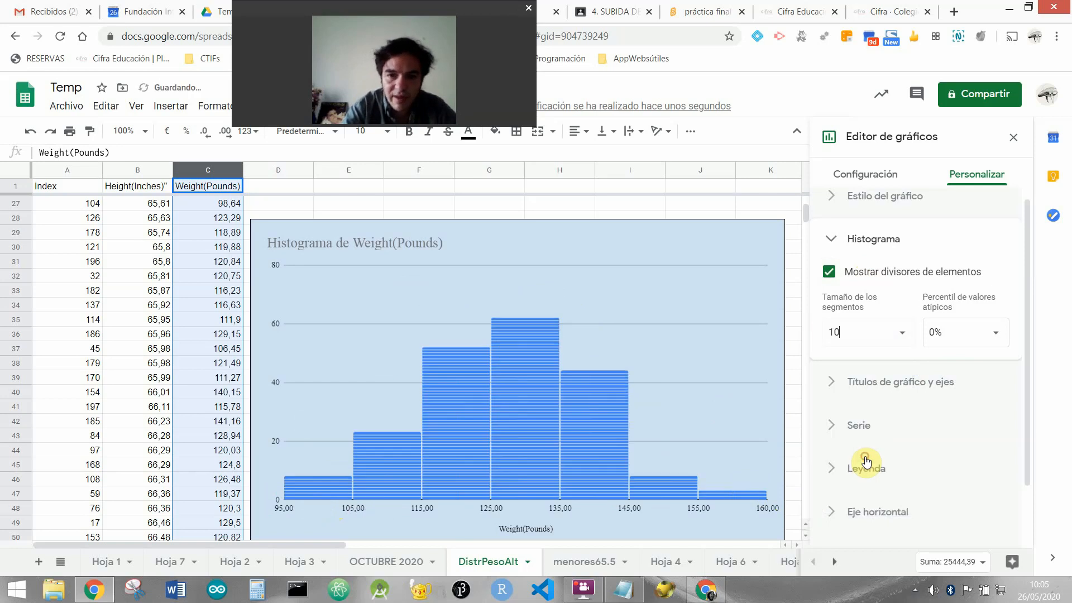
{"action": "left_click", "coordinate": [865, 333]}
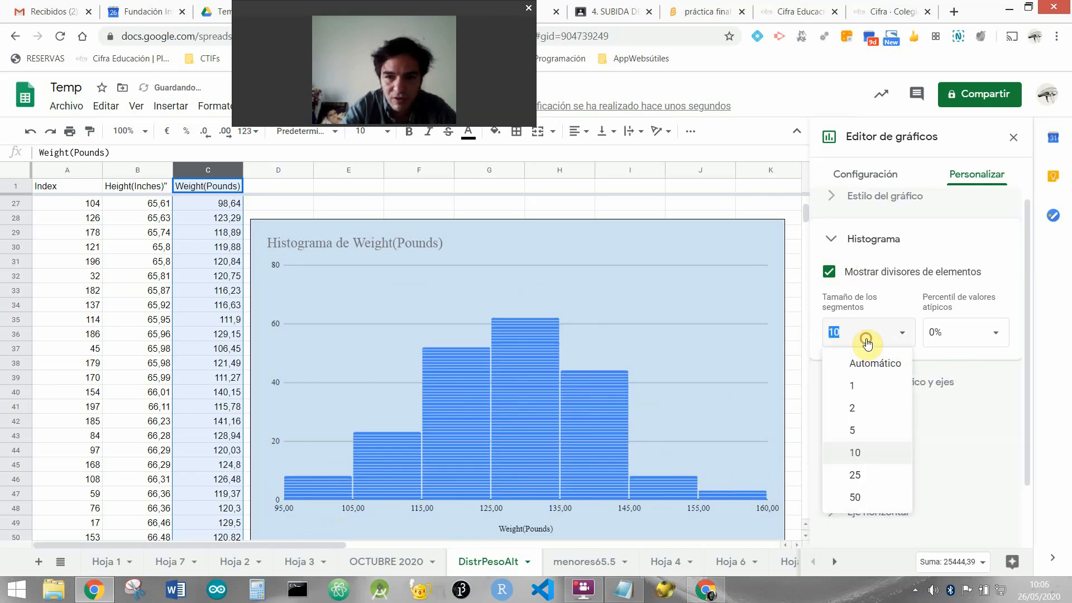
{"action": "left_click", "coordinate": [861, 387]}
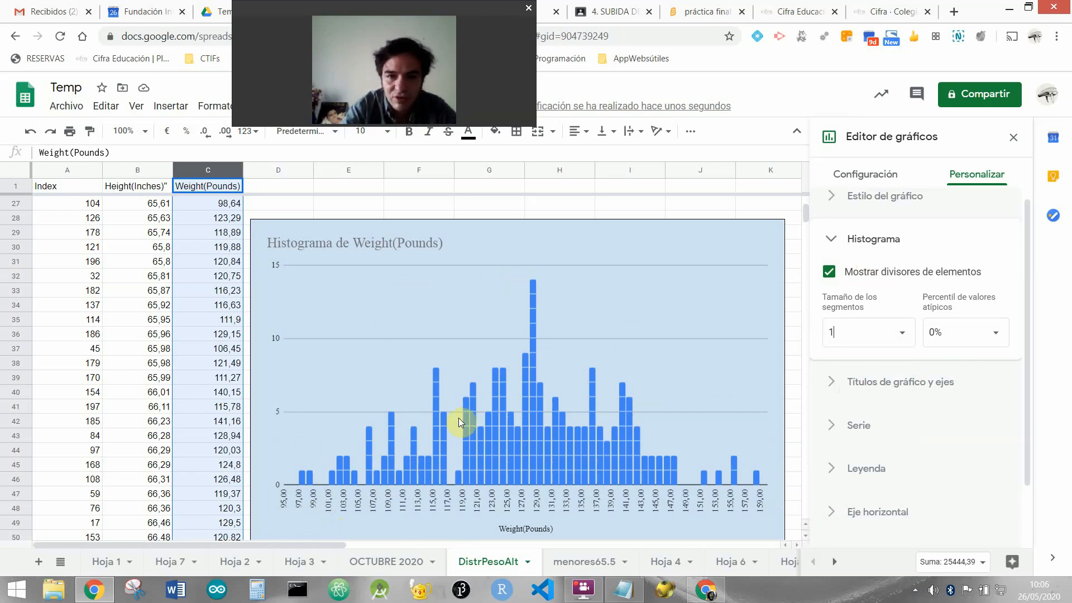
{"action": "left_click", "coordinate": [873, 335]}
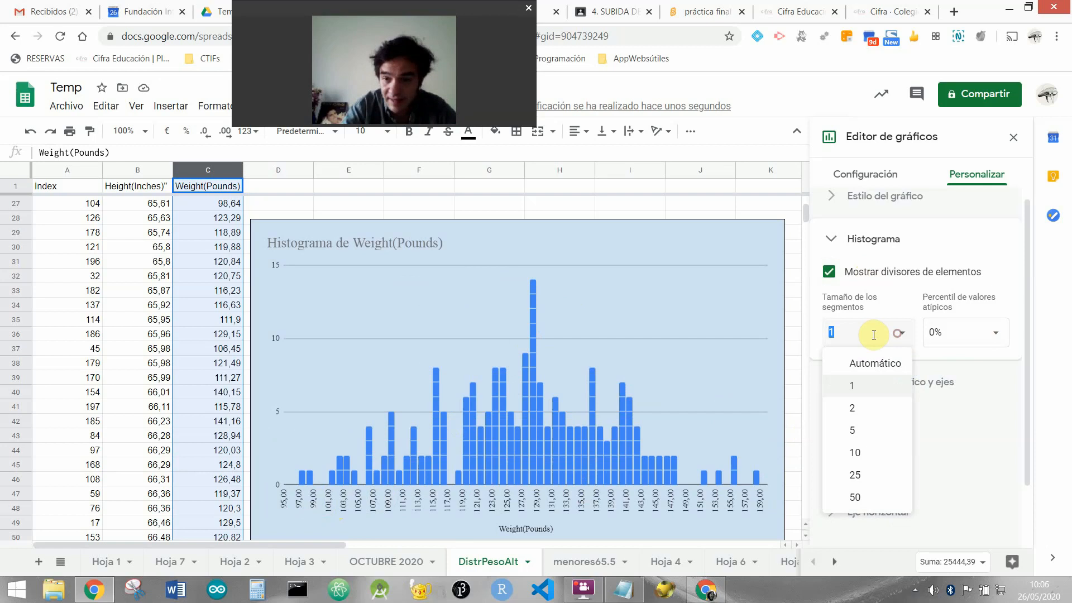
{"action": "left_click", "coordinate": [831, 363]}
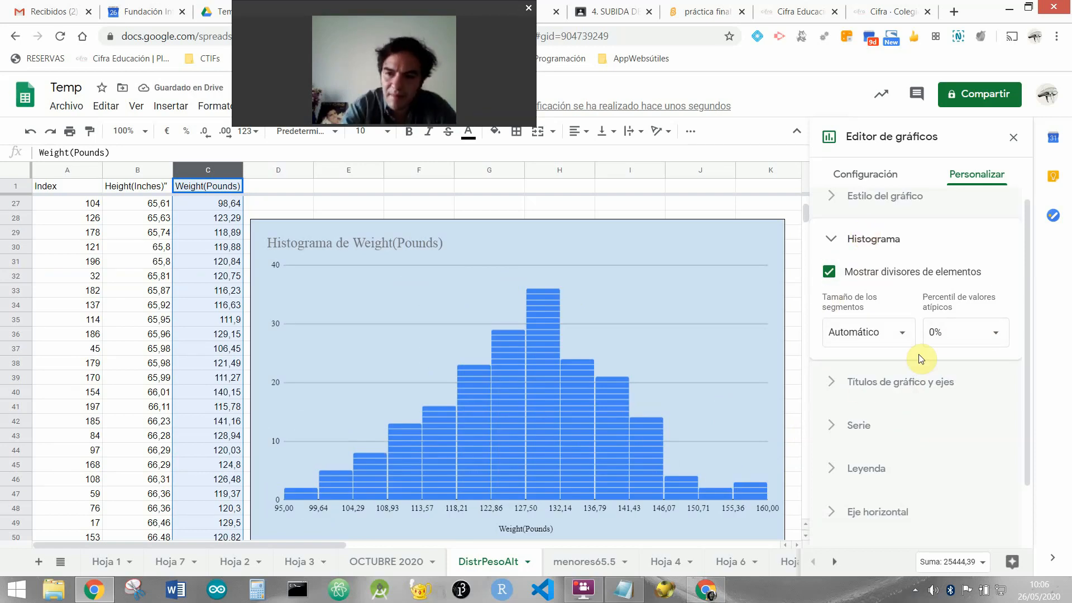
Change the weight histogram's chart title to "Histograma de Peso (lb)"
{"action": "left_click", "coordinate": [862, 382]}
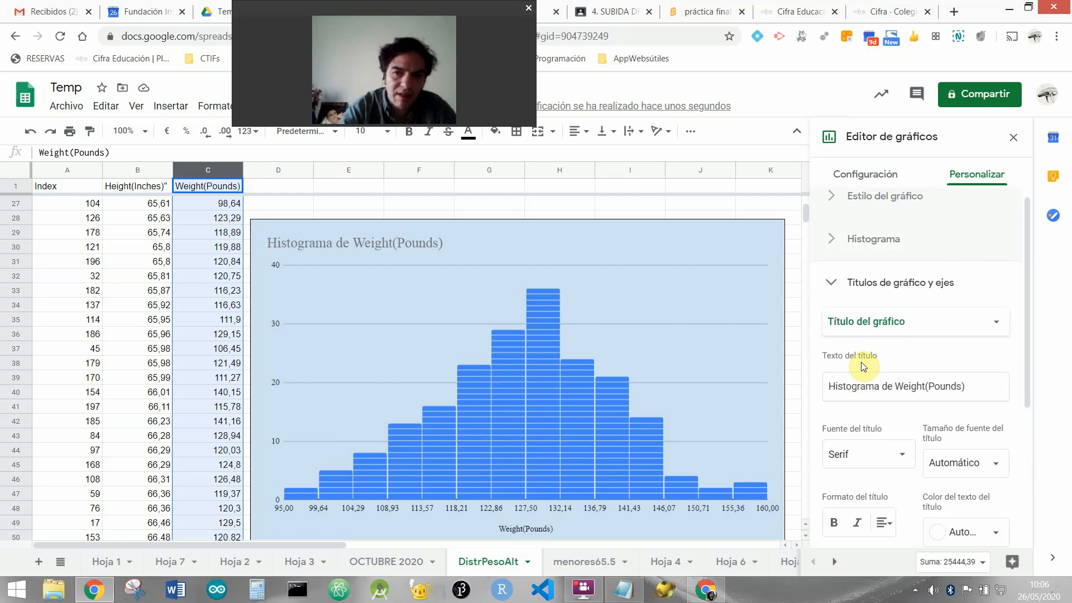
{"action": "scroll", "coordinate": [865, 386], "scroll_direction": "down", "scroll_amount": 3}
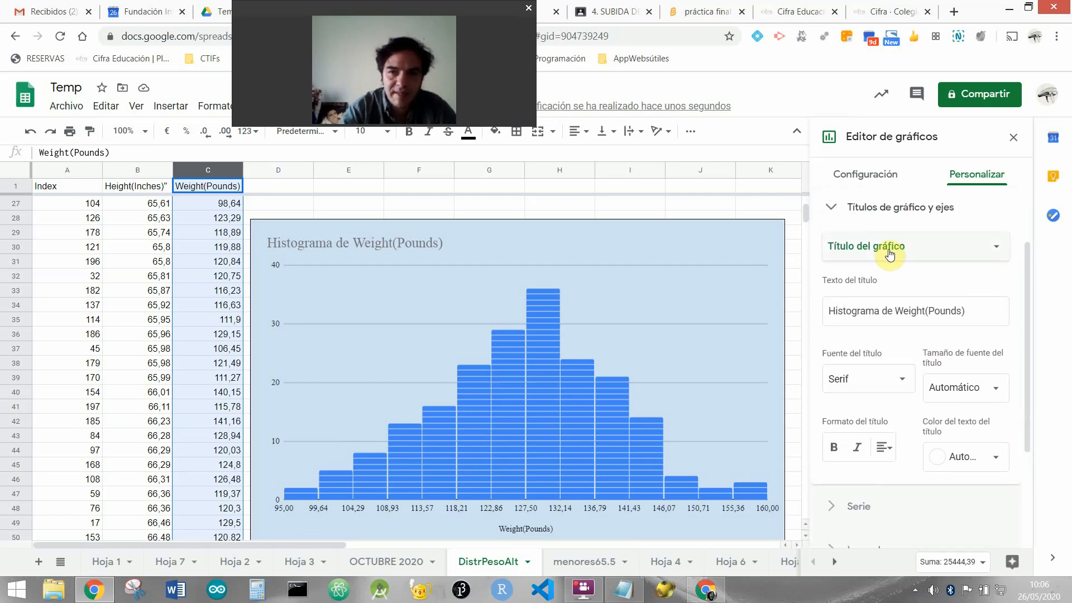
{"action": "left_click", "coordinate": [968, 312]}
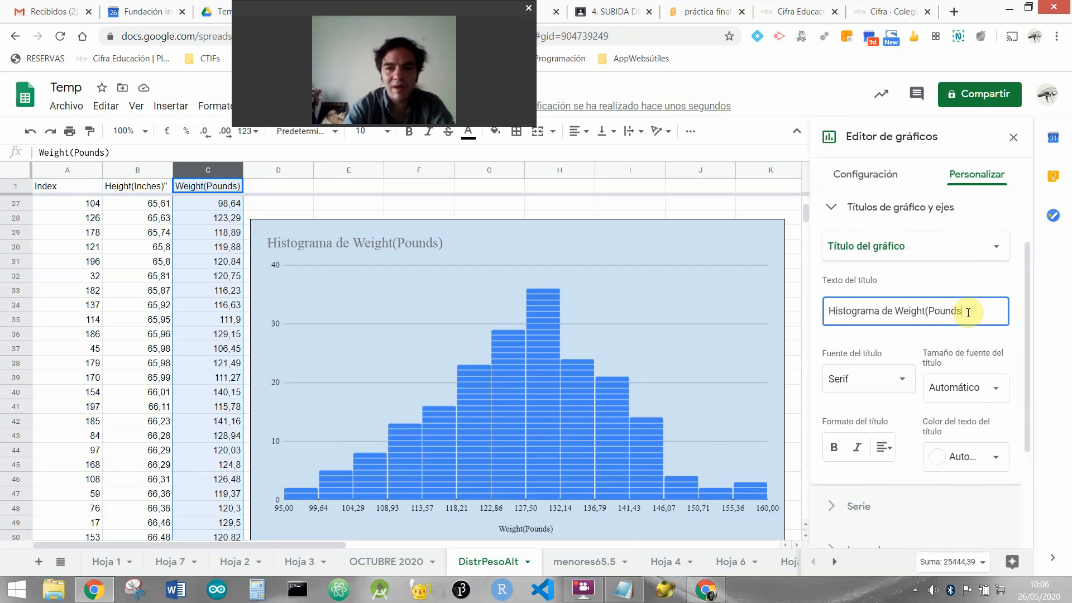
{"action": "key", "text": "BackSpace"}
{"action": "key", "text": "BackSpace"}
{"action": "key", "text": "BackSpace"}
{"action": "key", "text": "BackSpace"}
{"action": "key", "text": "BackSpace"}
{"action": "key", "text": "BackSpace"}
{"action": "key", "text": "BackSpace"}
{"action": "key", "text": "BackSpace"}
{"action": "key", "text": "BackSpace"}
{"action": "key", "text": "BackSpace"}
{"action": "type", "text": "Peso "}
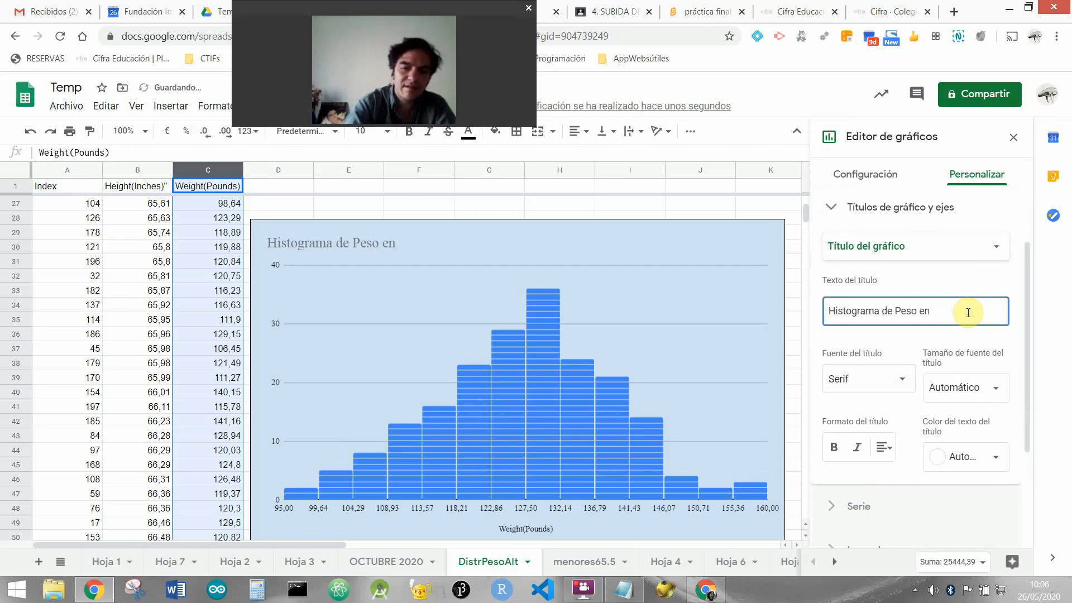
{"action": "type", "text": "(lb"}
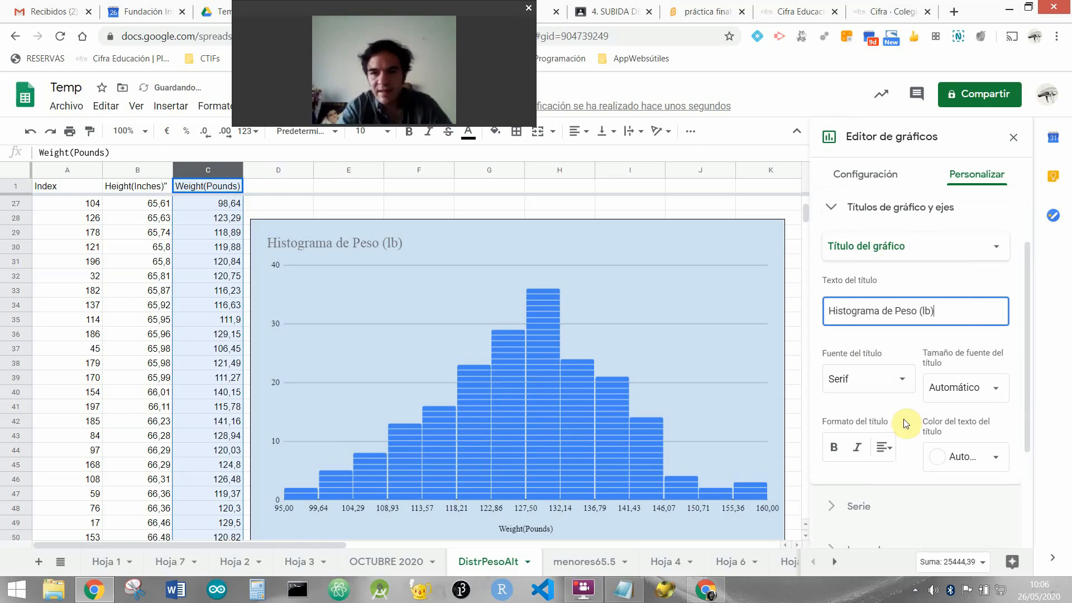
{"action": "left_click", "coordinate": [909, 343]}
Make the weight histogram's chart title blue and bold
{"action": "scroll", "coordinate": [909, 343], "scroll_direction": "down", "scroll_amount": 2}
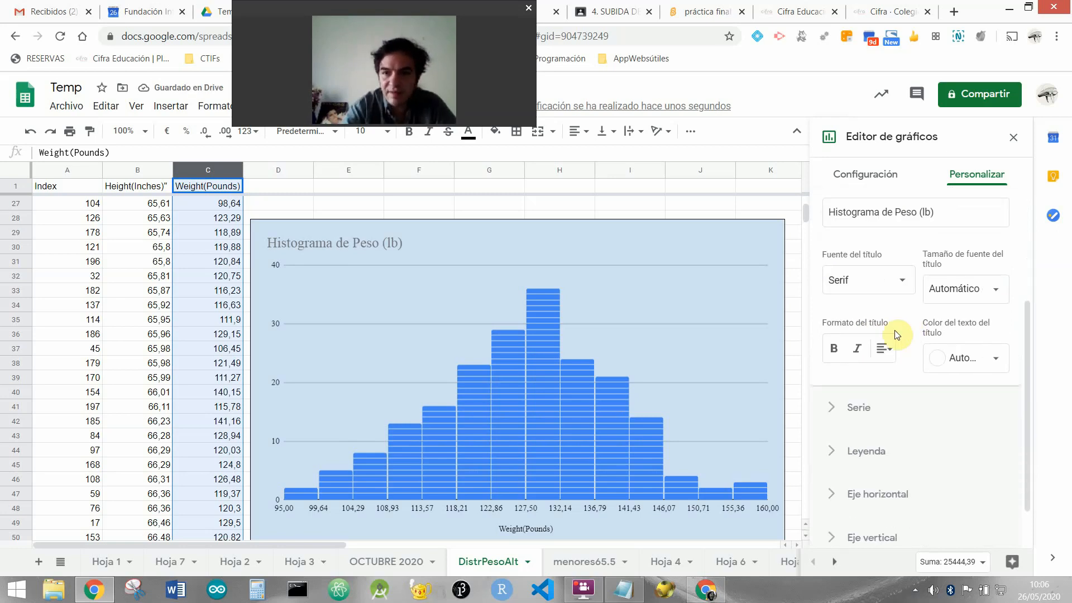
{"action": "left_click", "coordinate": [977, 358]}
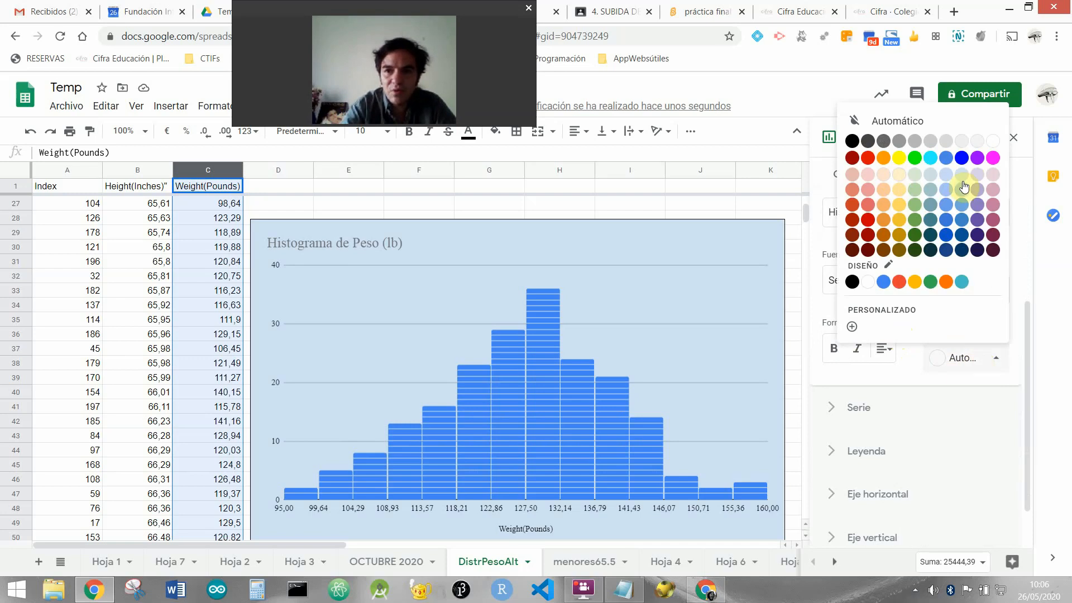
{"action": "left_click", "coordinate": [962, 158]}
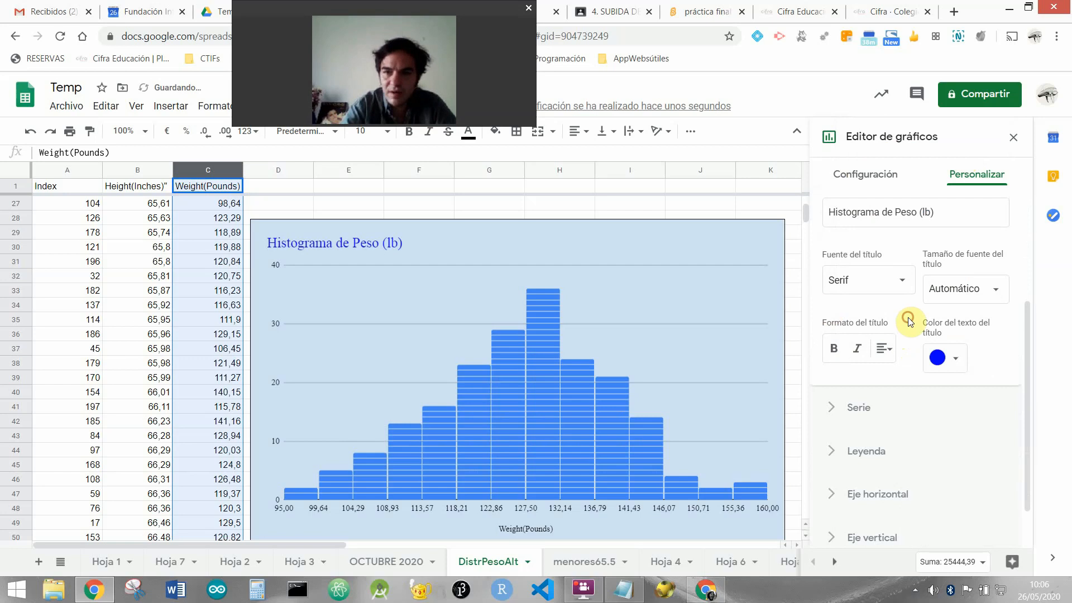
{"action": "scroll", "coordinate": [908, 323], "scroll_direction": "down", "scroll_amount": 1}
{"action": "left_click", "coordinate": [834, 297]}
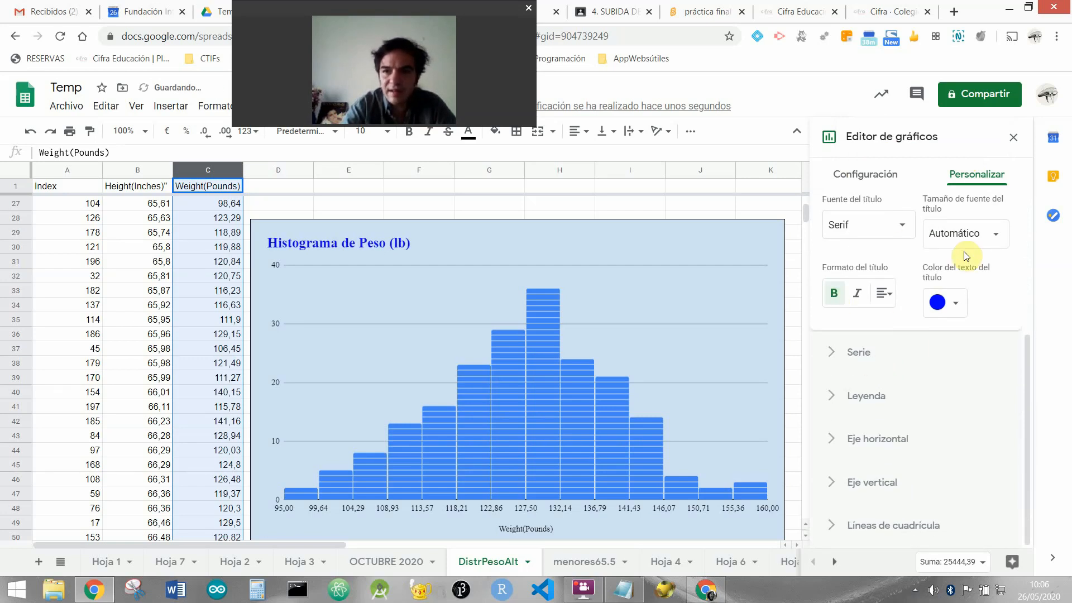
Change the horizontal axis title of the weight histogram to "Peso (lb)"
{"action": "scroll", "coordinate": [905, 246], "scroll_direction": "up", "scroll_amount": 2}
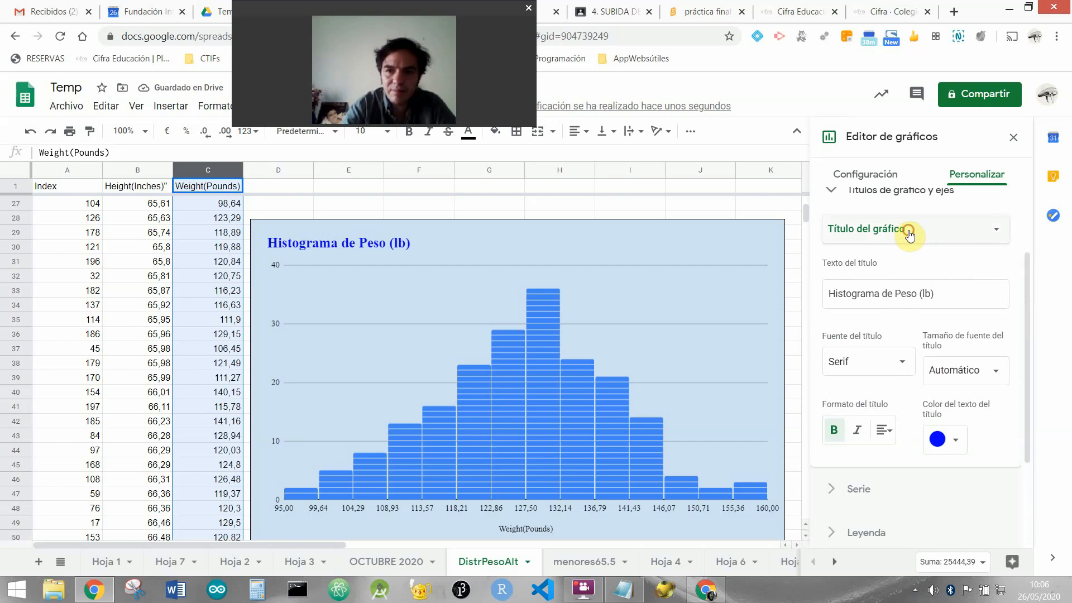
{"action": "left_click", "coordinate": [909, 229]}
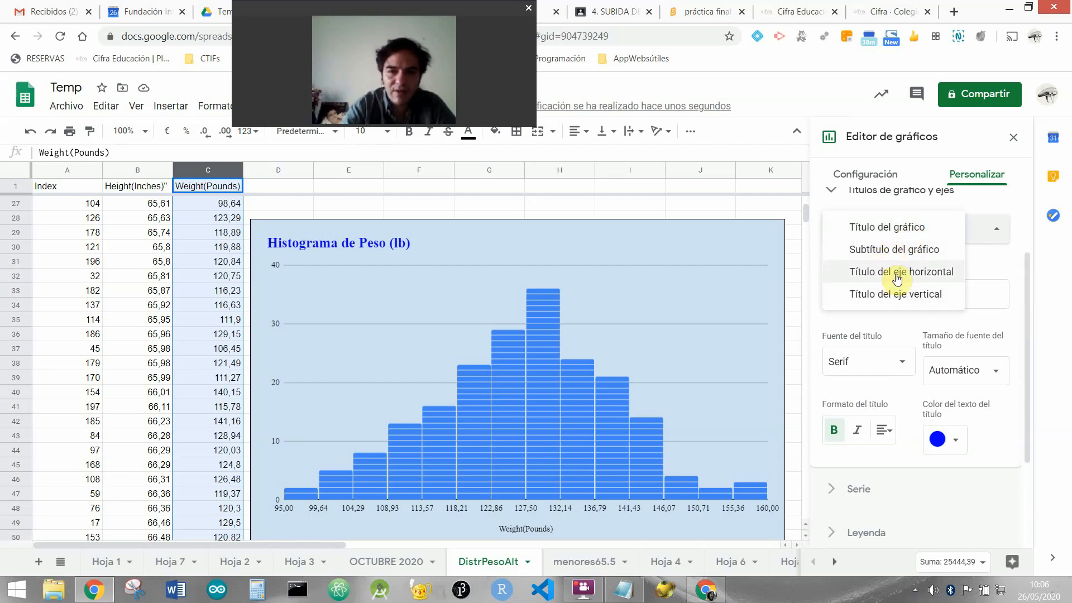
{"action": "left_click", "coordinate": [896, 277]}
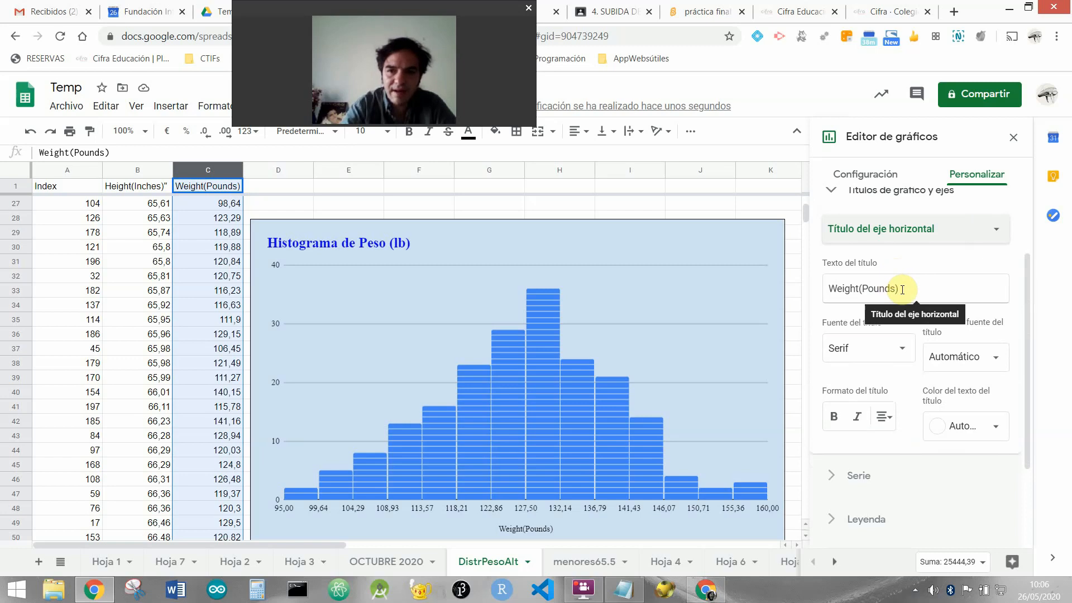
{"action": "triple_click", "coordinate": [902, 288]}
{"action": "type", "text": "Peso (lb"}
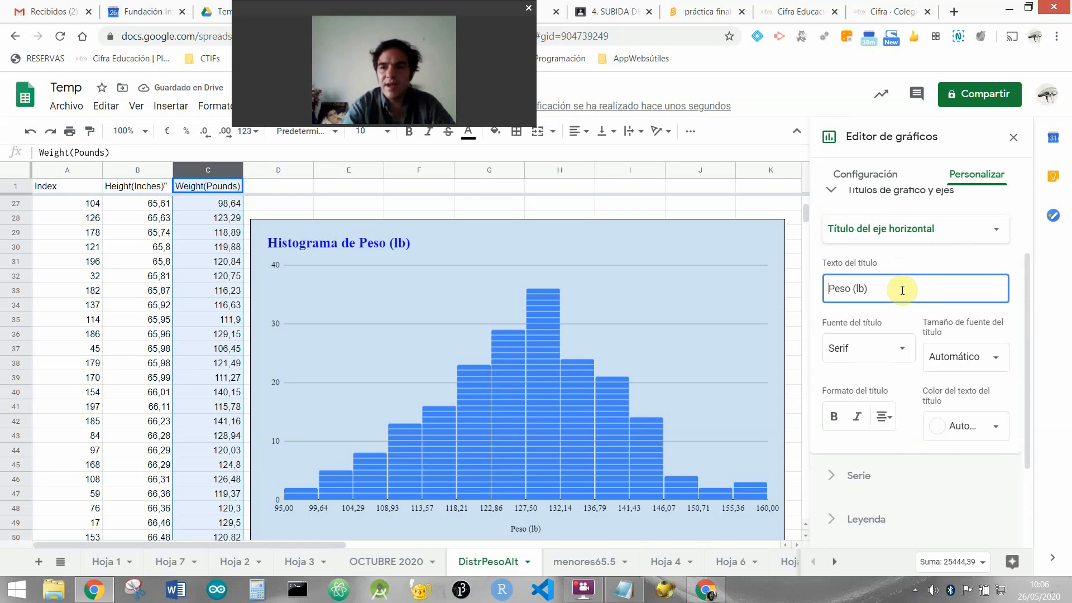
Add the vertical axis title "Frecuencia absoluta" to the weight histogram and make it bold
{"action": "left_click", "coordinate": [890, 230]}
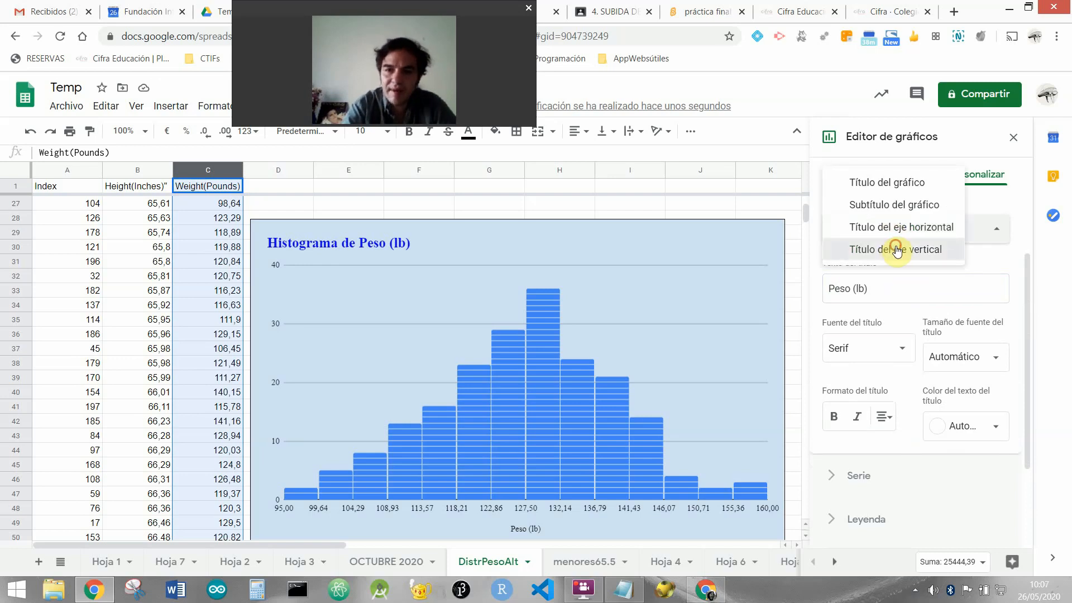
{"action": "left_click", "coordinate": [896, 251]}
{"action": "left_click", "coordinate": [880, 291]}
{"action": "type", "text": "Frecuencia absoluta"}
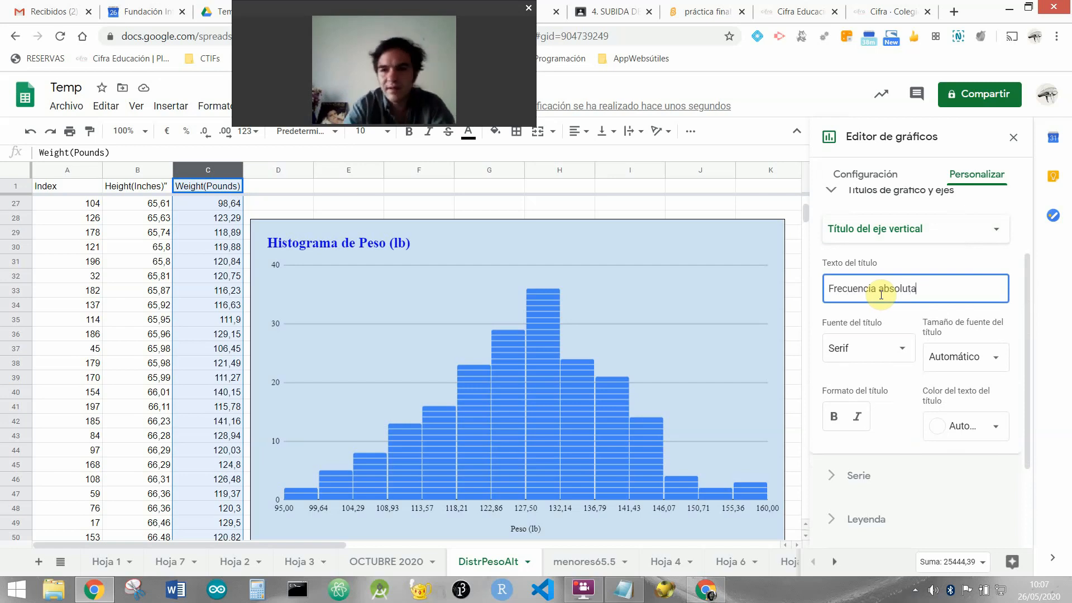
{"action": "left_click", "coordinate": [935, 258]}
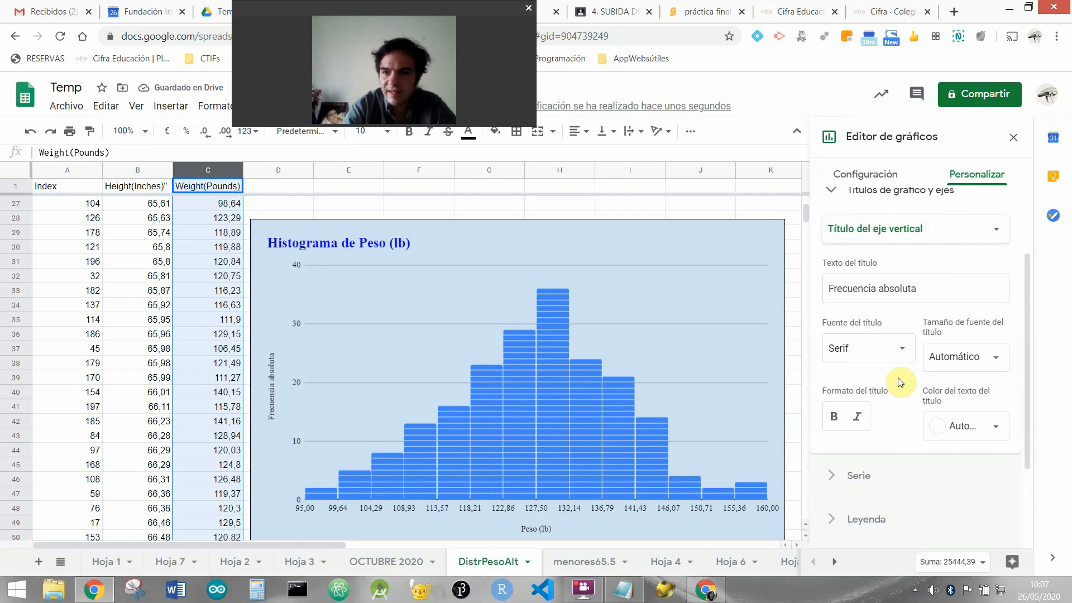
{"action": "left_click", "coordinate": [830, 417]}
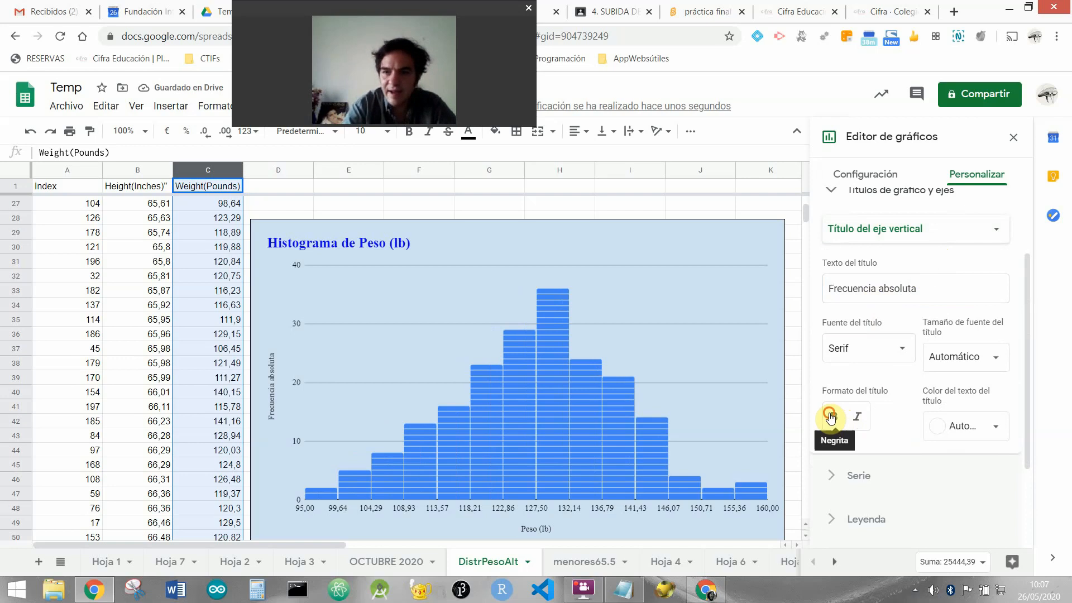
{"action": "left_click", "coordinate": [901, 230]}
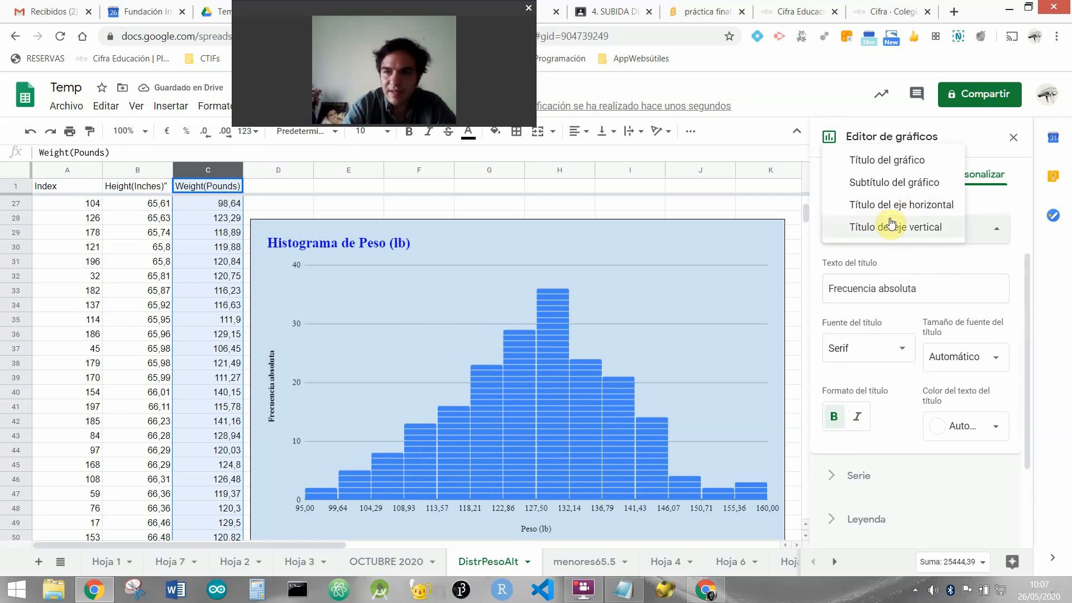
{"action": "left_click", "coordinate": [902, 383]}
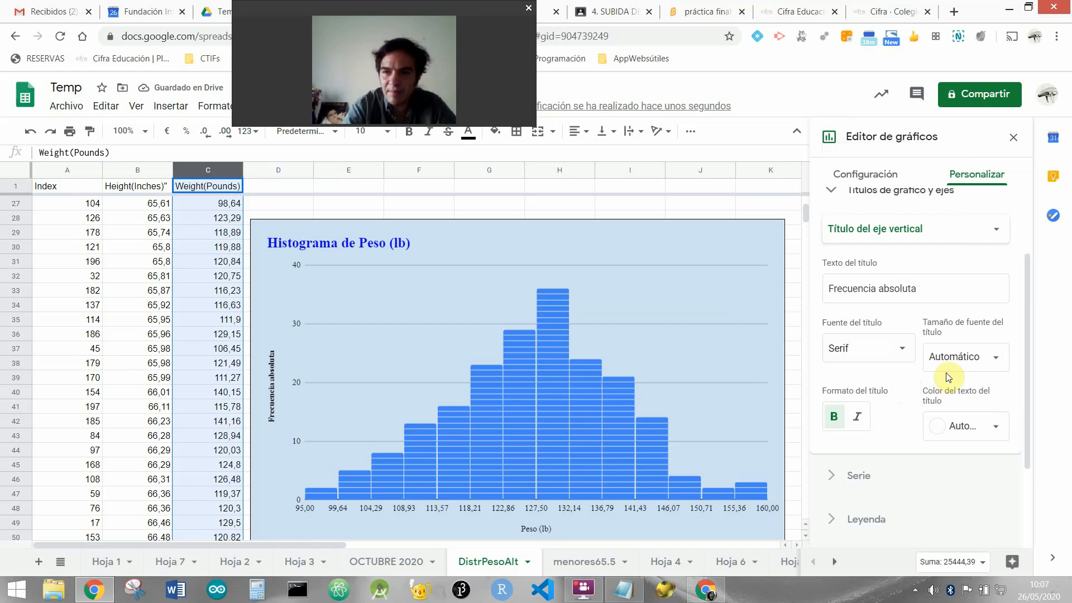
{"action": "left_click", "coordinate": [969, 356]}
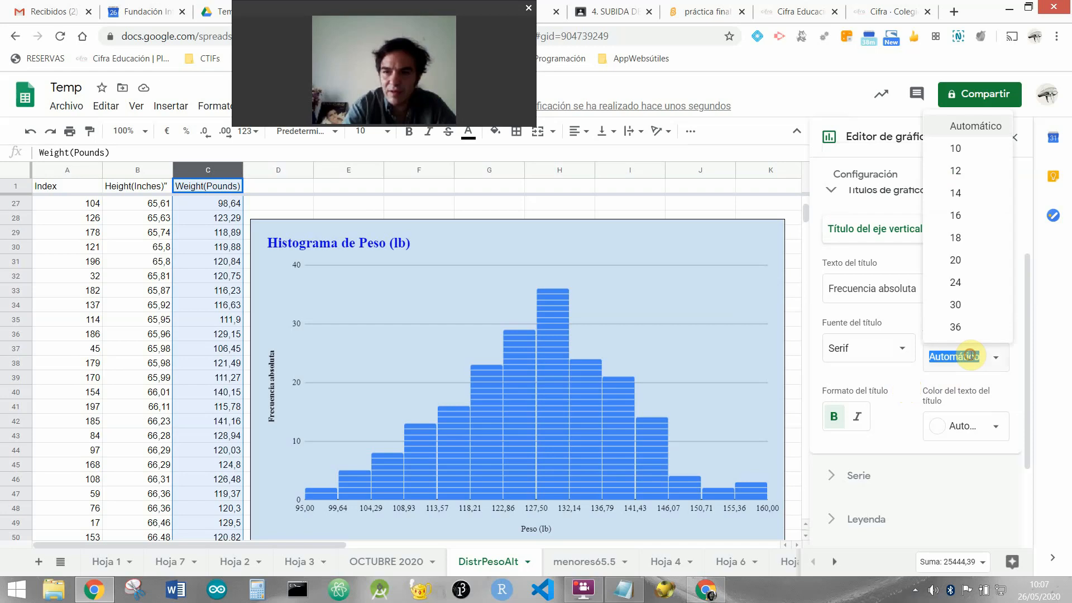
{"action": "left_click", "coordinate": [902, 329]}
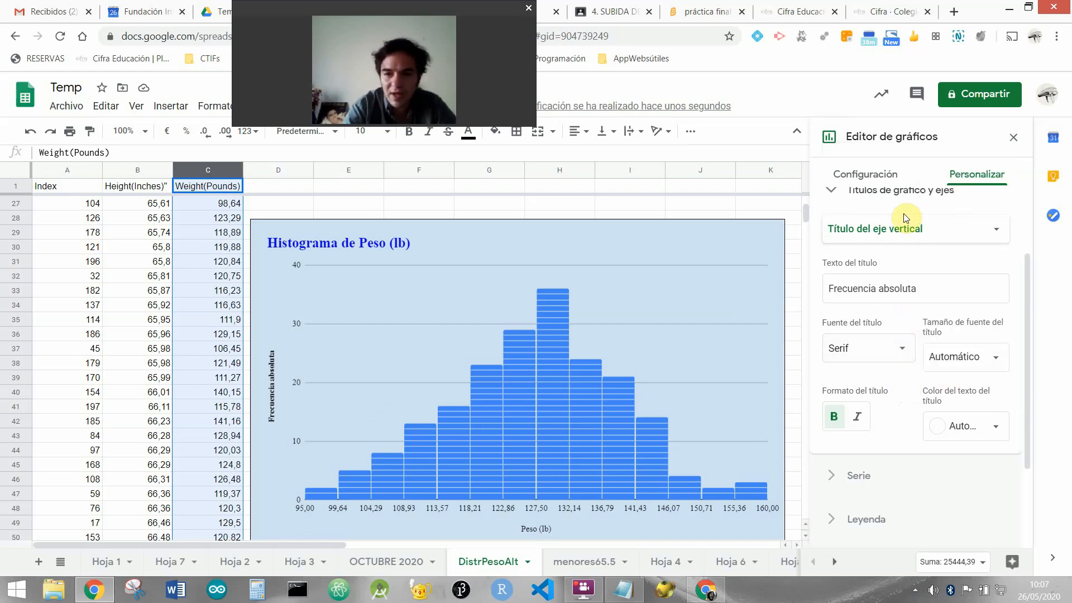
Make the horizontal axis title "Peso (lb)" bold and select the weight histogram
{"action": "left_click", "coordinate": [904, 231]}
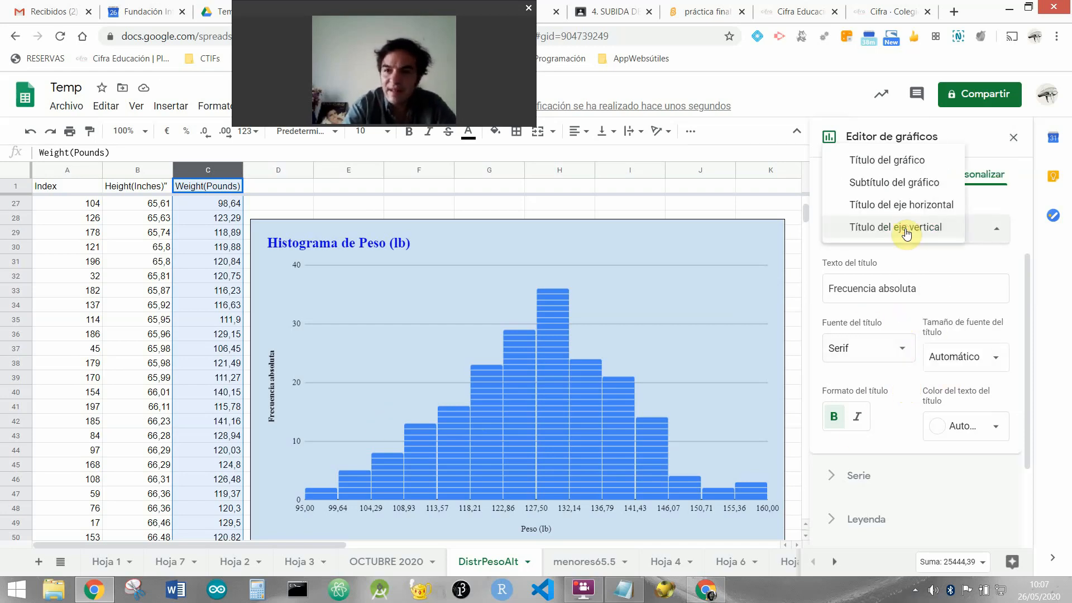
{"action": "left_click", "coordinate": [900, 205]}
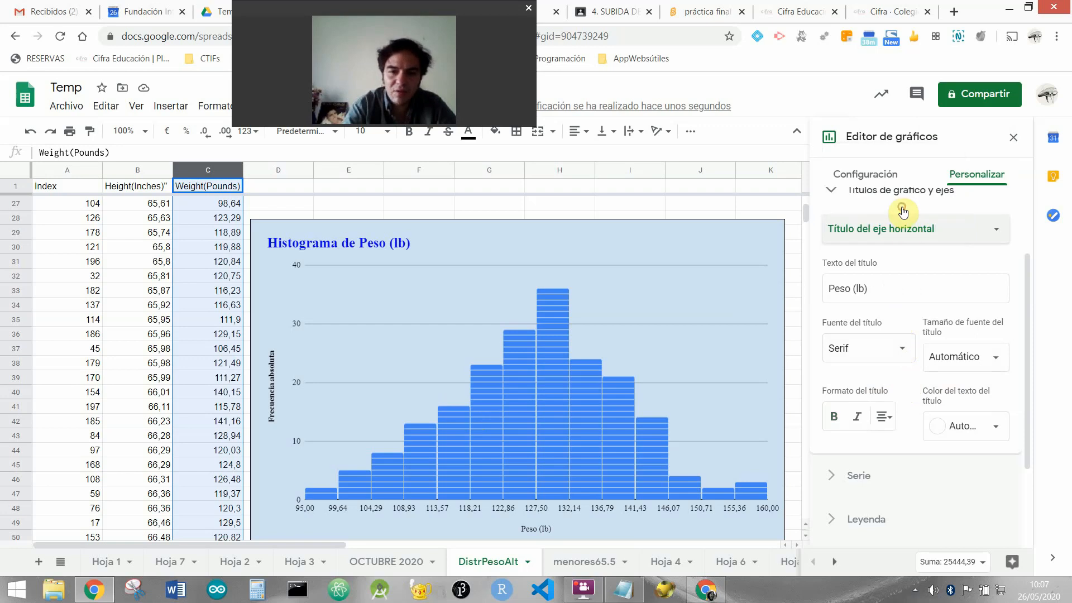
{"action": "left_click", "coordinate": [832, 416]}
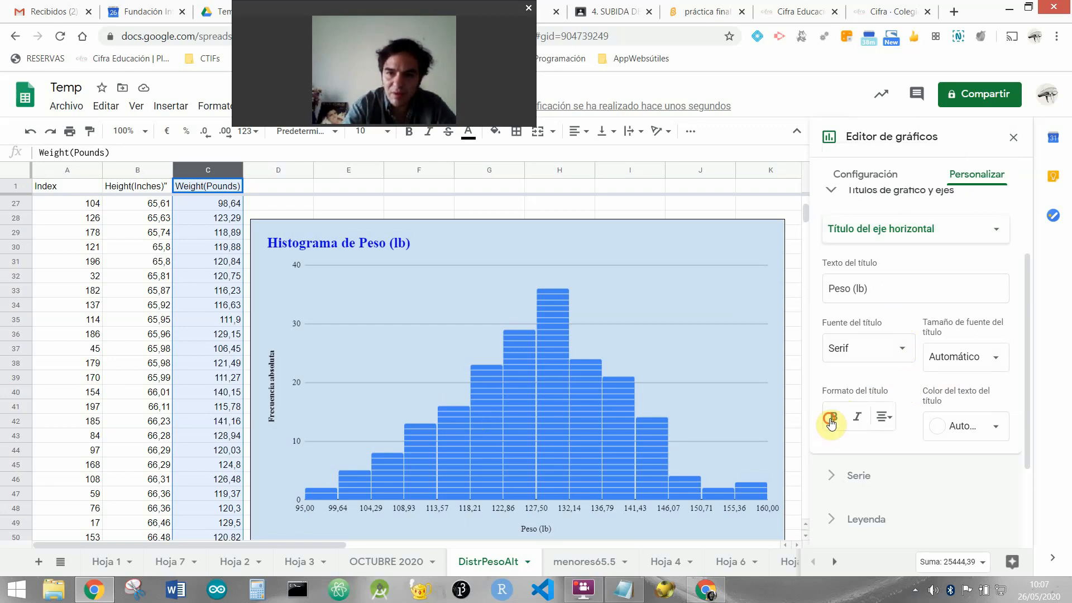
{"action": "left_click", "coordinate": [749, 247]}
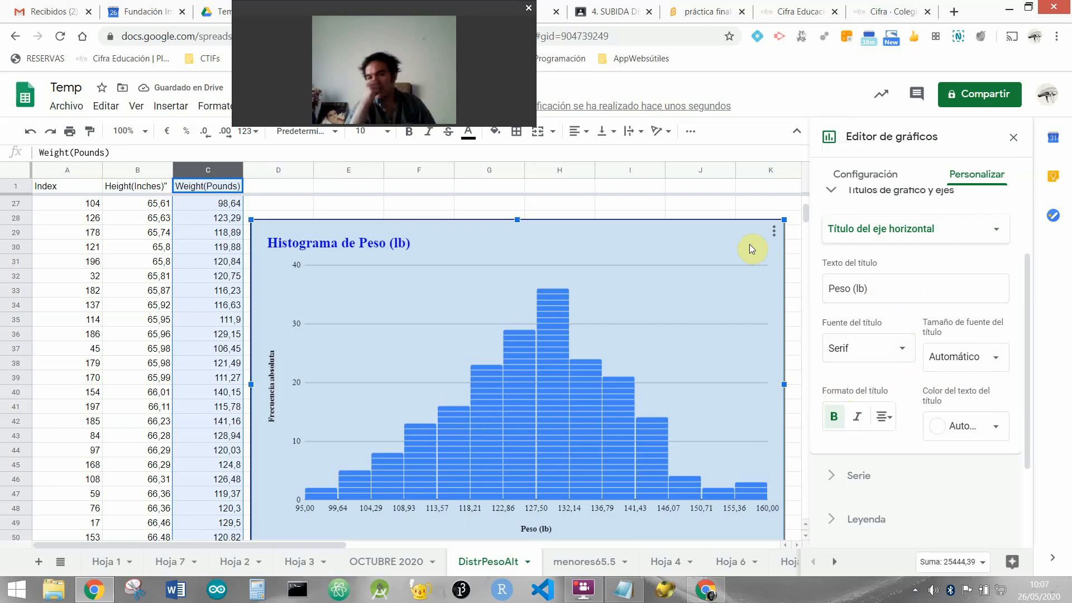